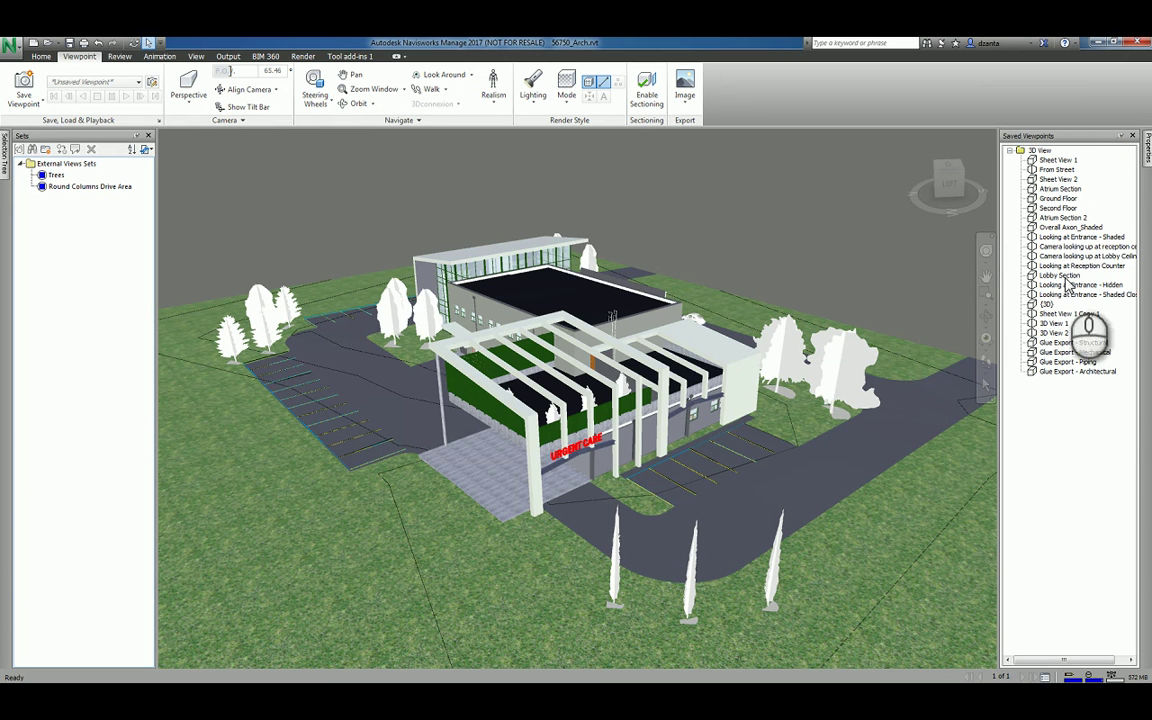
Keep the Saved Viewpoints panel docked open beside the model
{"action": "left_click", "coordinate": [1121, 135]}
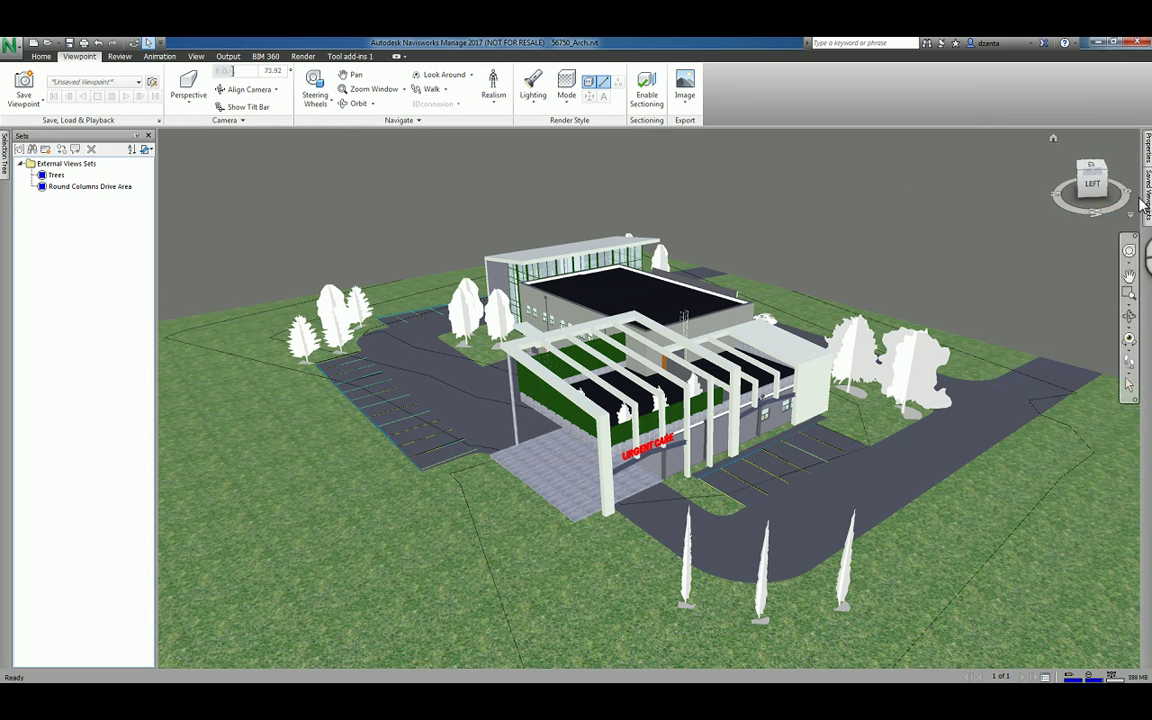
{"action": "mouse_move", "coordinate": [1147, 198]}
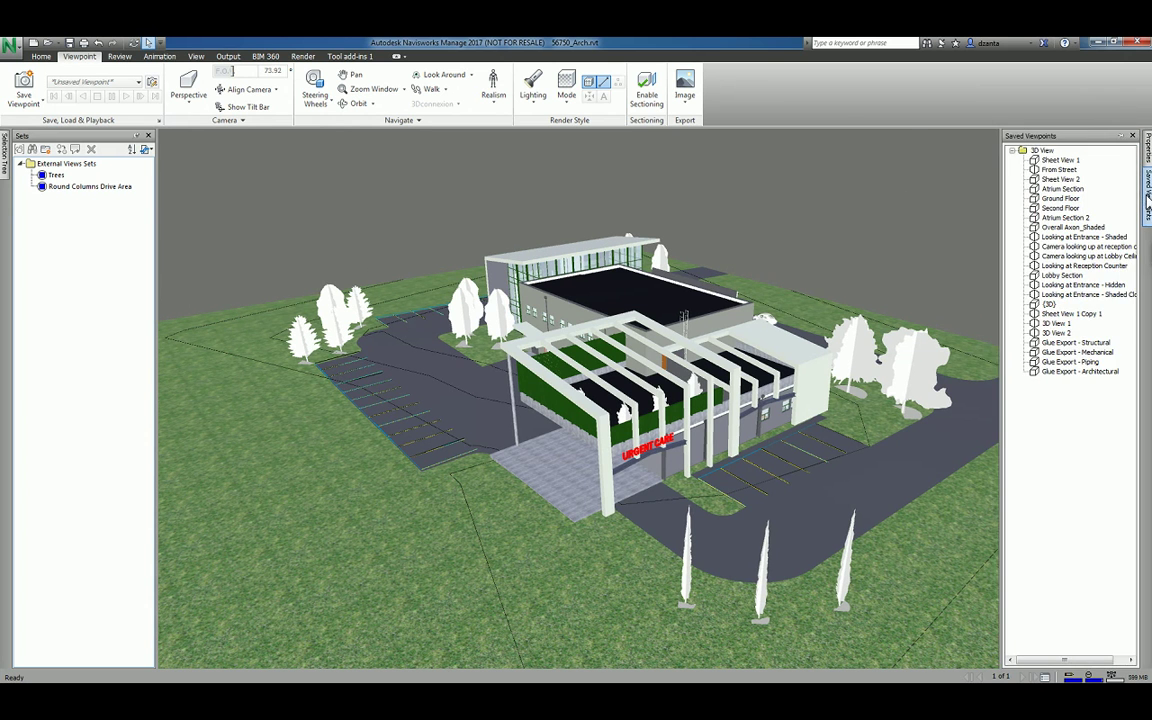
{"action": "left_click", "coordinate": [1121, 135]}
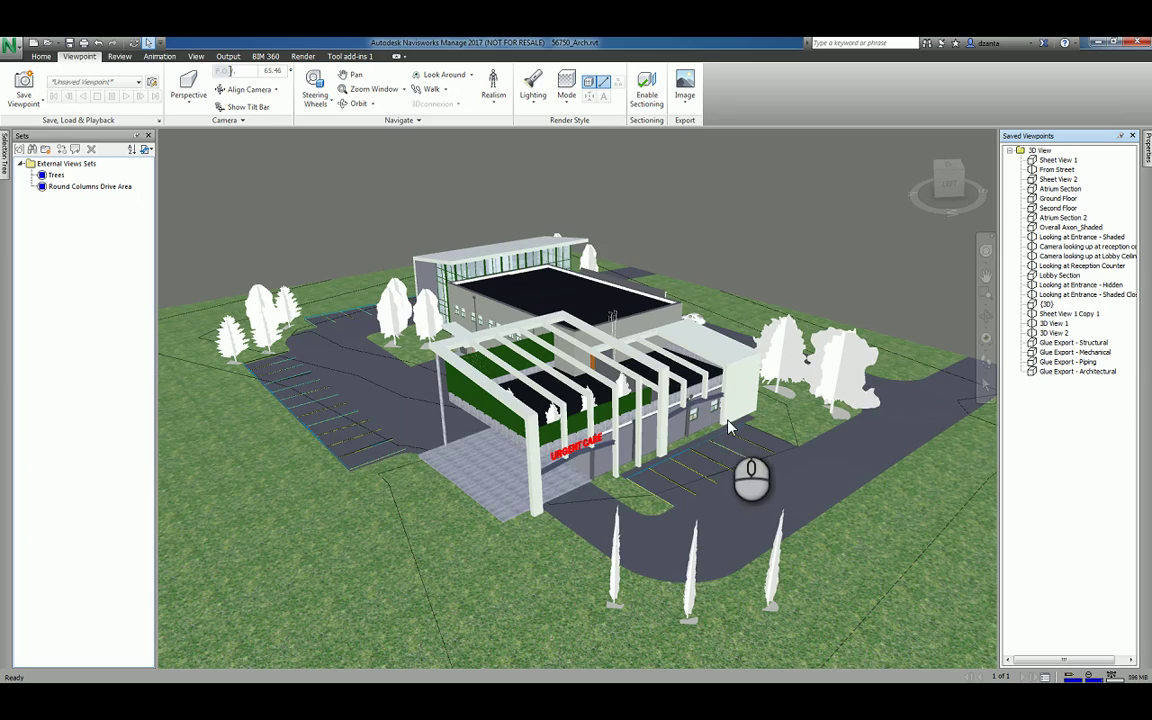
Lower the view to eye level facing the canopy columns and side parking spaces
{"action": "middle_click_drag", "start_coordinate": [740, 457], "coordinate": [666, 391], "text": "shift"}
{"action": "scroll", "coordinate": [655, 430], "scroll_direction": "up", "scroll_amount": 5}
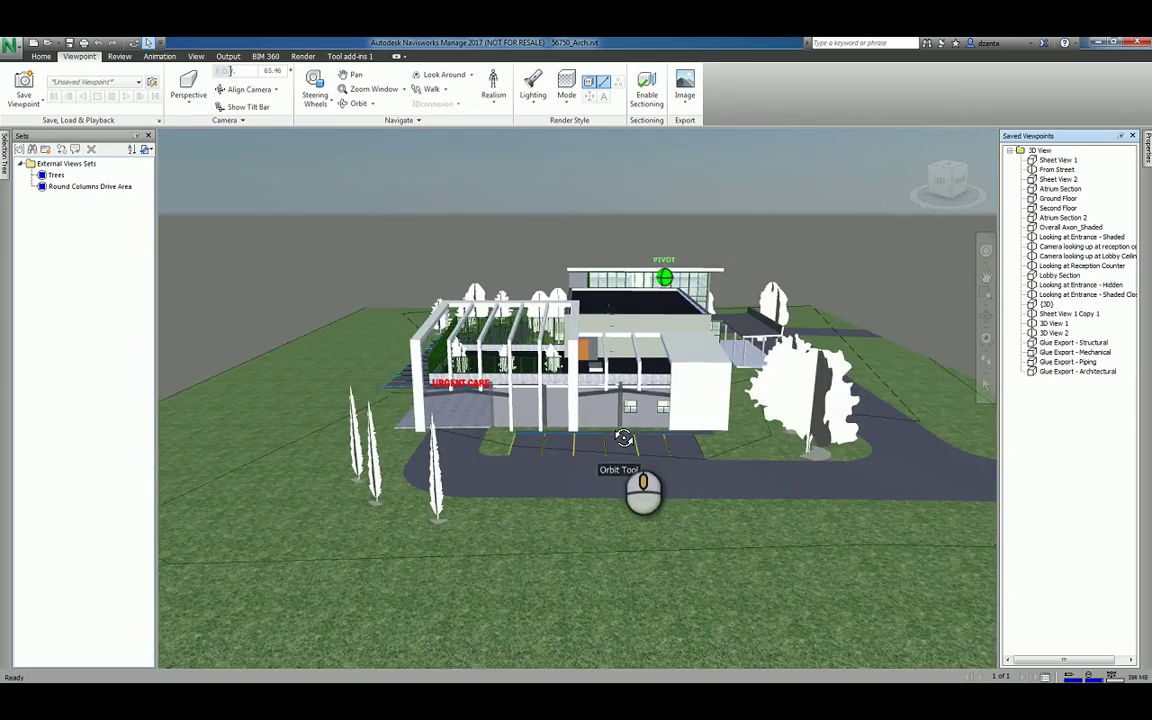
{"action": "scroll", "coordinate": [651, 425], "scroll_direction": "up", "scroll_amount": 3}
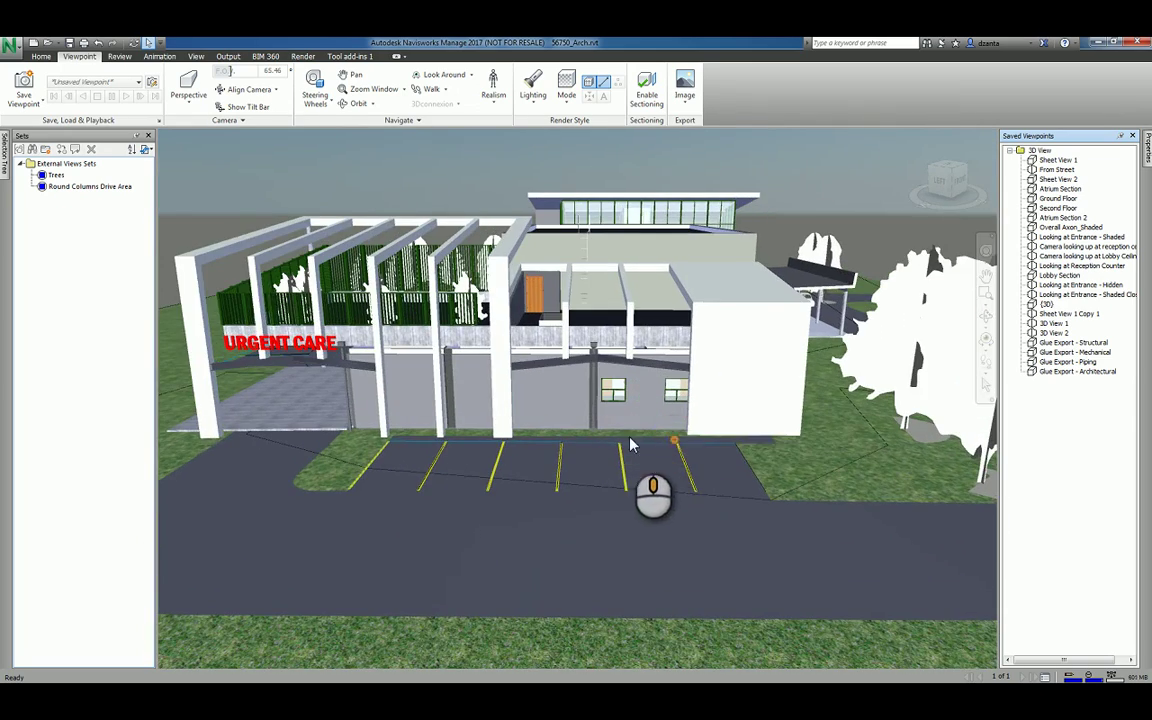
{"action": "middle_click_drag", "start_coordinate": [683, 453], "coordinate": [470, 438], "text": "shift"}
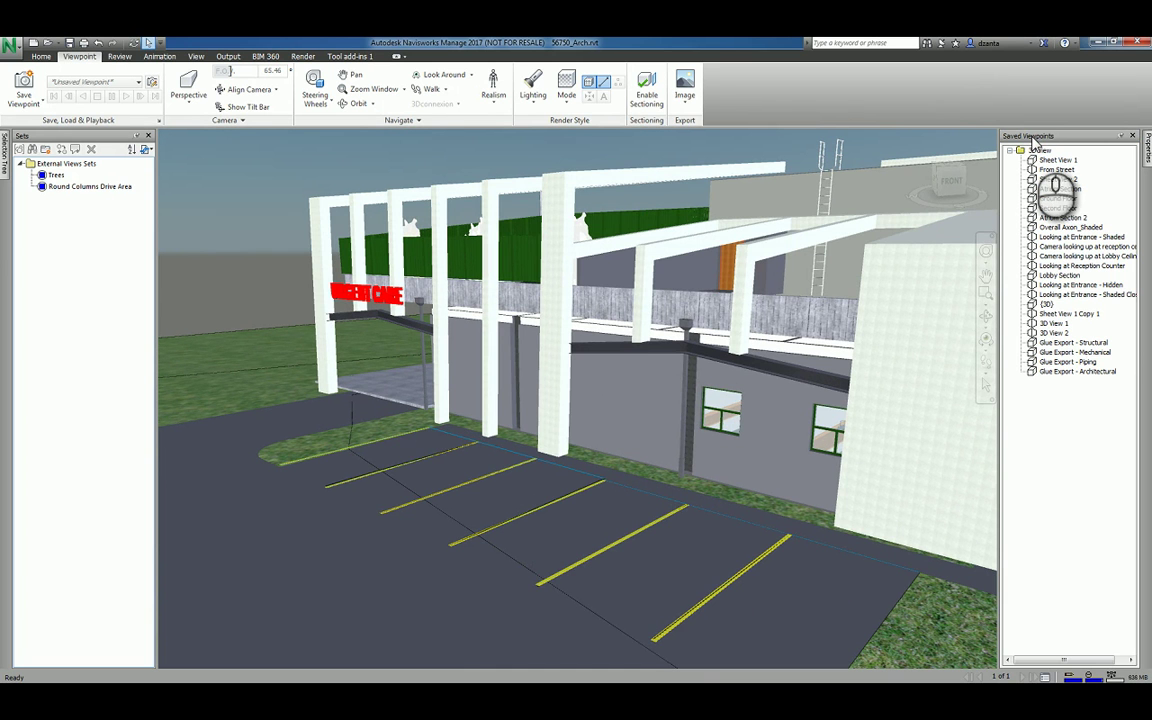
Create a new saved-viewpoints folder named 'External Views'
{"action": "left_click", "coordinate": [1050, 403]}
{"action": "right_click", "coordinate": [1050, 403]}
{"action": "left_click", "coordinate": [1005, 437]}
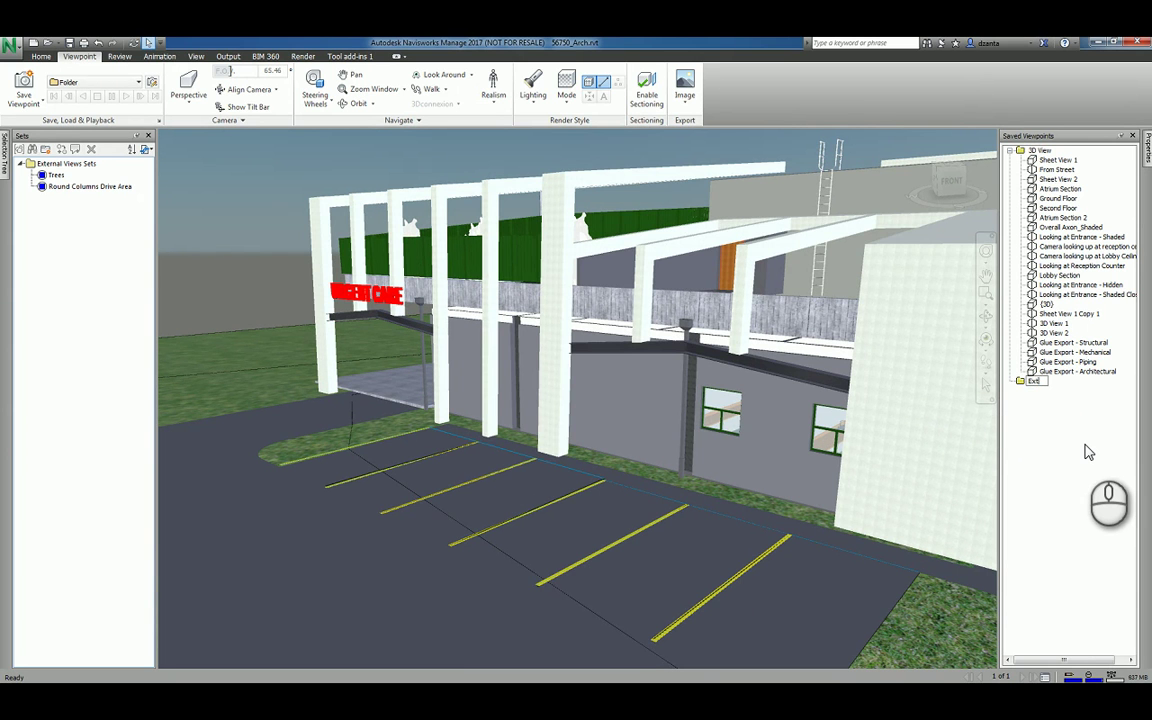
{"action": "type", "text": "External Views"}
{"action": "key", "text": "Return"}
Save the current eye-level view as 'Side Parking Area' and recall it to check
{"action": "right_click", "coordinate": [1061, 394]}
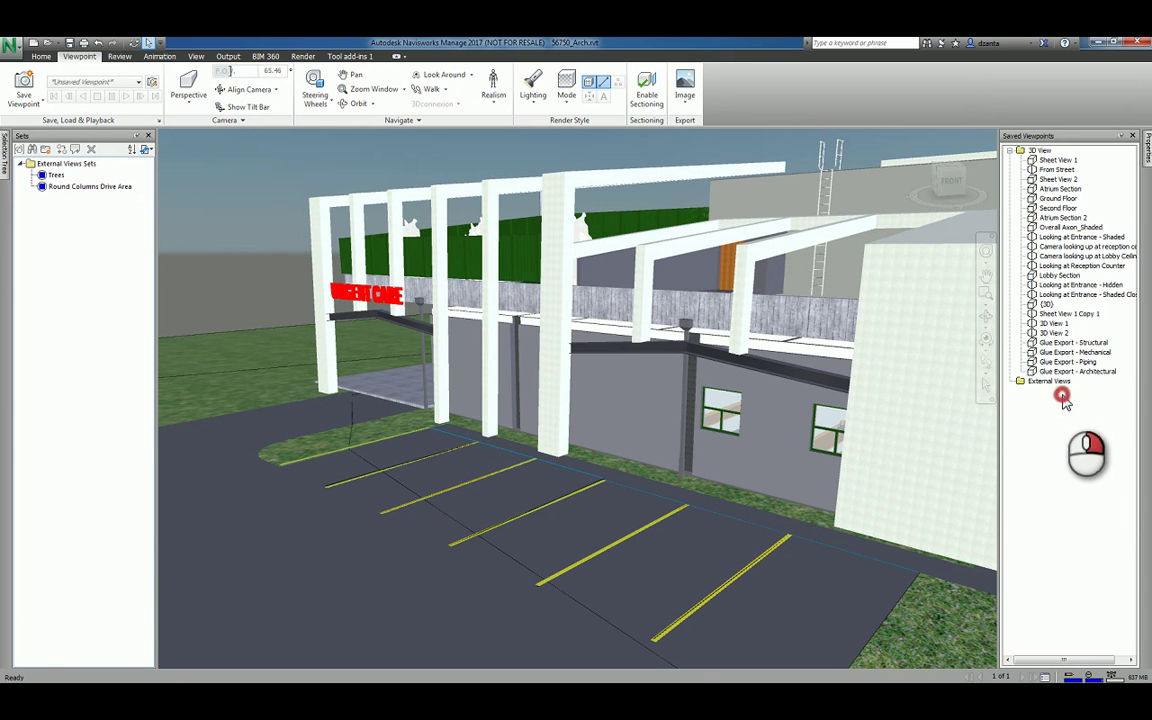
{"action": "left_click", "coordinate": [1040, 418]}
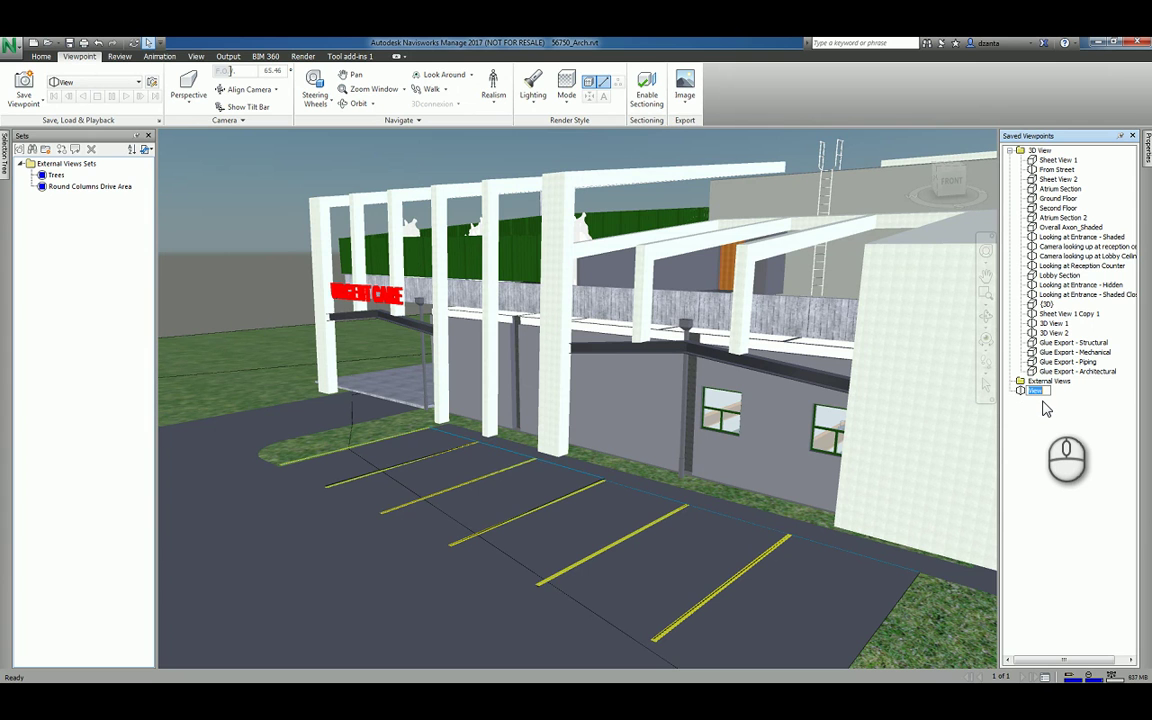
{"action": "type", "text": "Side Parking Area"}
{"action": "left_click", "coordinate": [1041, 395]}
{"action": "left_click", "coordinate": [1117, 412]}
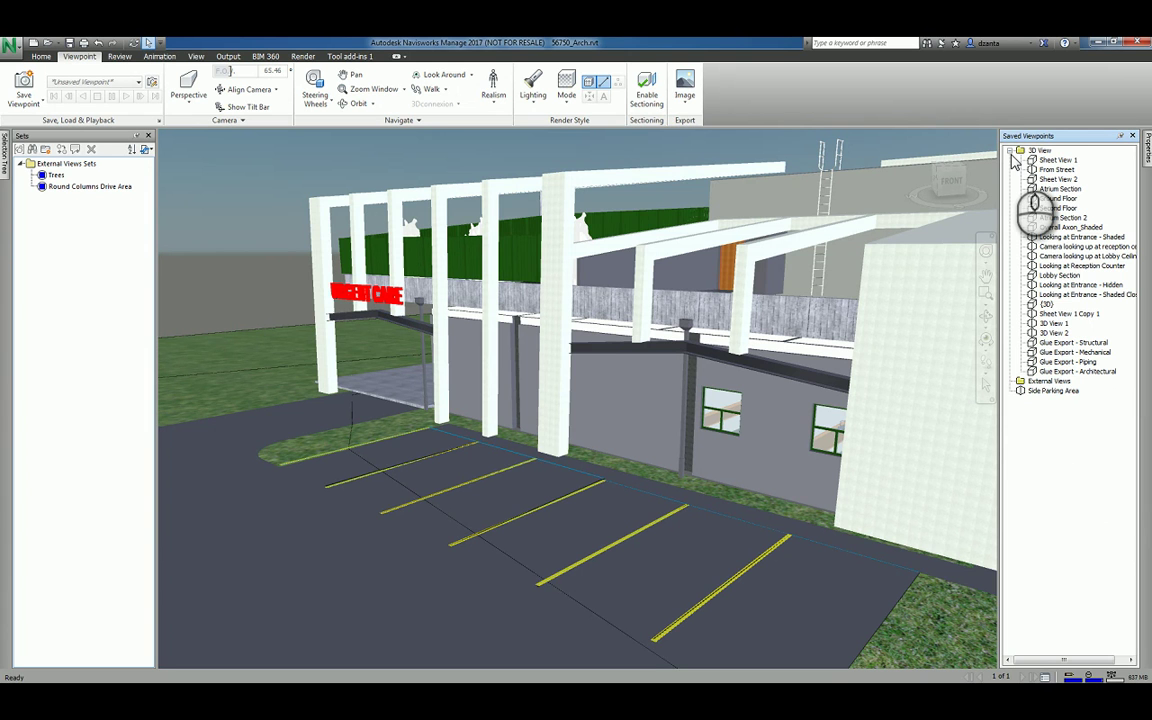
{"action": "left_click", "coordinate": [1040, 391]}
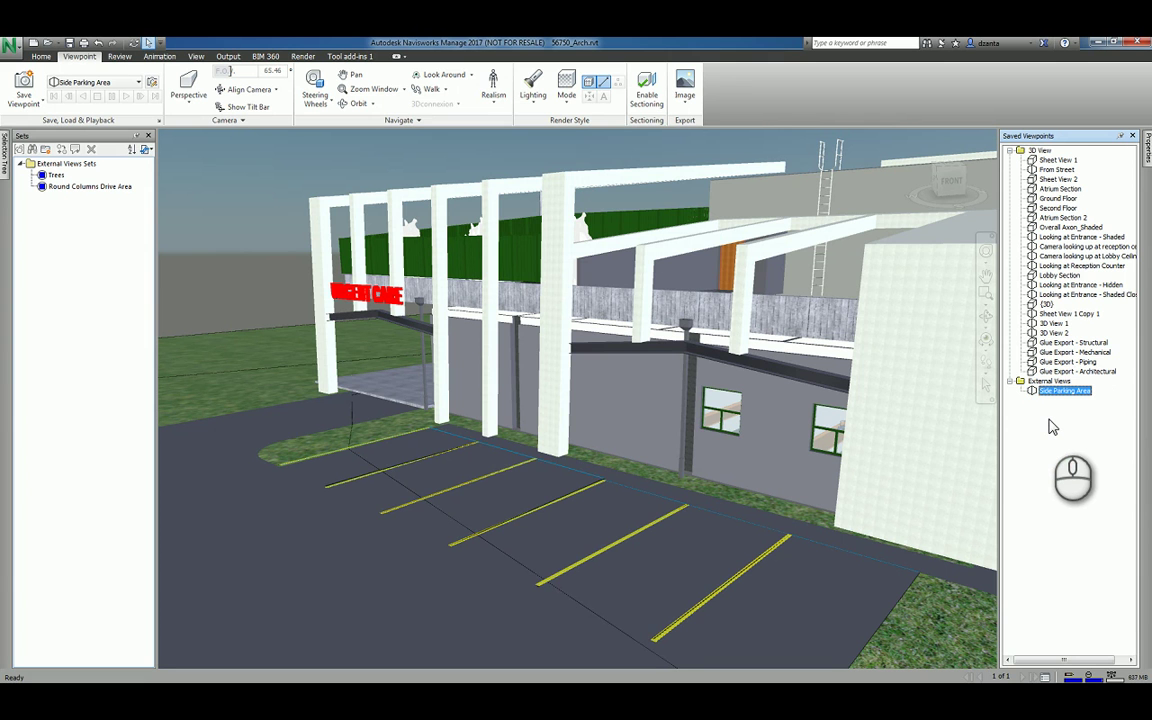
{"action": "right_click", "coordinate": [1024, 392]}
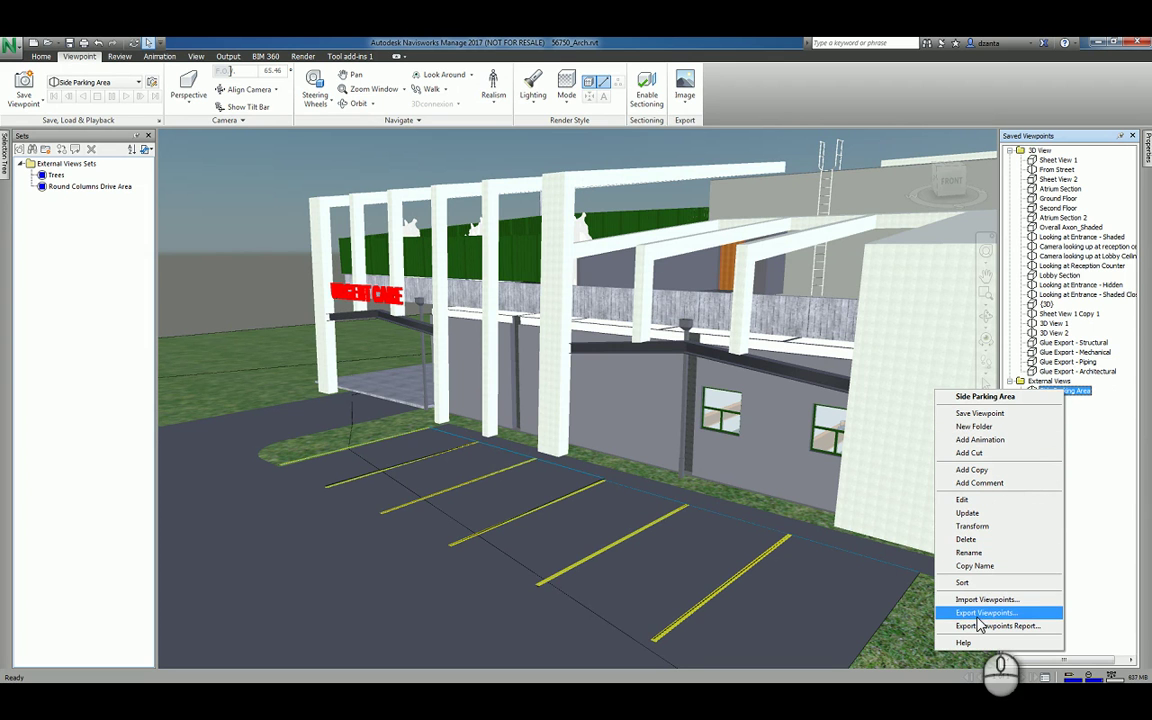
{"action": "left_click", "coordinate": [1095, 549]}
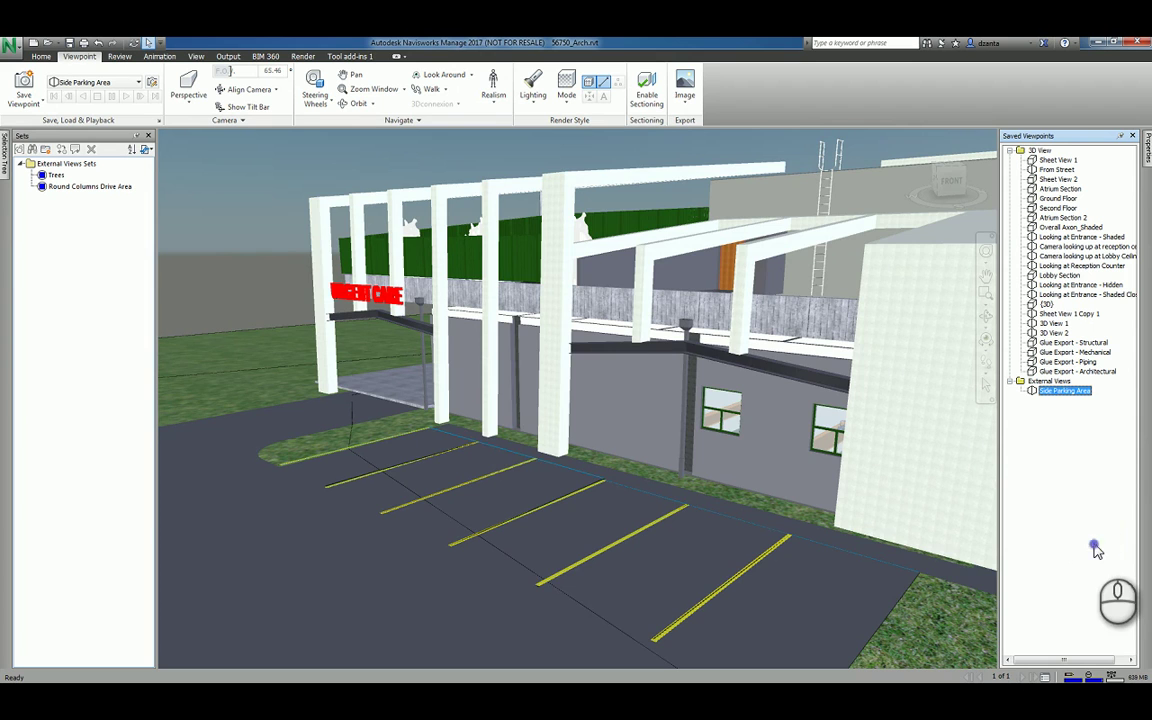
Orbit to face the Health Center entrance and save it as viewpoint 'Entry View'
{"action": "left_click", "coordinate": [494, 392]}
{"action": "scroll", "coordinate": [530, 405], "scroll_direction": "down", "scroll_amount": 5}
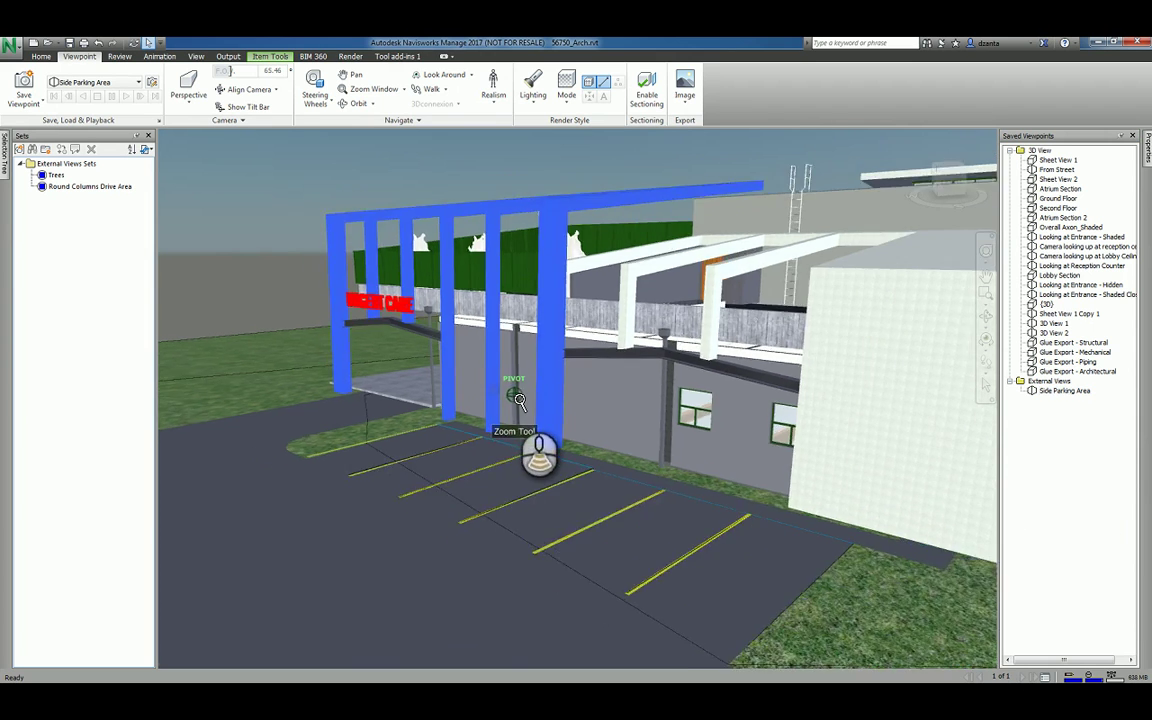
{"action": "mouse_move", "coordinate": [530, 405]}
{"action": "middle_mouse_down", "text": "shift"}
{"action": "mouse_move", "coordinate": [607, 447]}
{"action": "mouse_move", "coordinate": [735, 458]}
{"action": "mouse_move", "coordinate": [617, 463]}
{"action": "mouse_move", "coordinate": [716, 470]}
{"action": "mouse_move", "coordinate": [589, 419]}
{"action": "mouse_move", "coordinate": [697, 440]}
{"action": "mouse_move", "coordinate": [525, 441]}
{"action": "mouse_move", "coordinate": [607, 424]}
{"action": "mouse_move", "coordinate": [625, 380]}
{"action": "mouse_move", "coordinate": [638, 424]}
{"action": "mouse_move", "coordinate": [663, 442]}
{"action": "mouse_move", "coordinate": [638, 413]}
{"action": "middle_mouse_up", "text": "shift"}
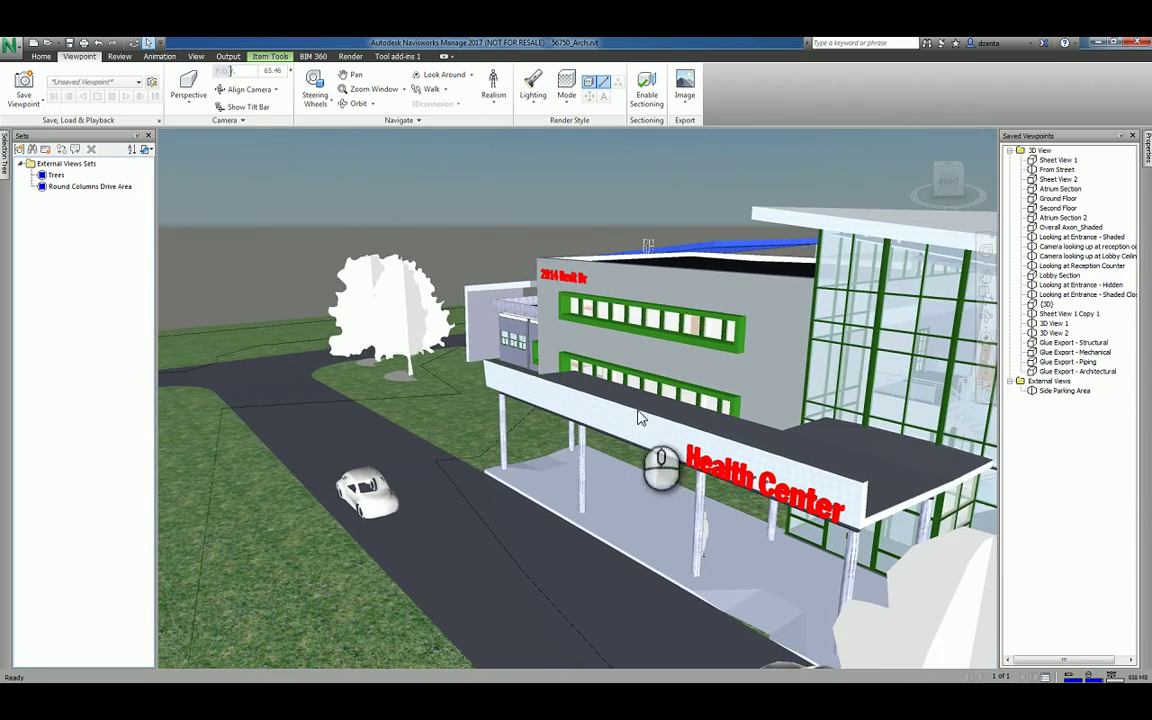
{"action": "right_click", "coordinate": [1063, 413]}
{"action": "left_click", "coordinate": [975, 432]}
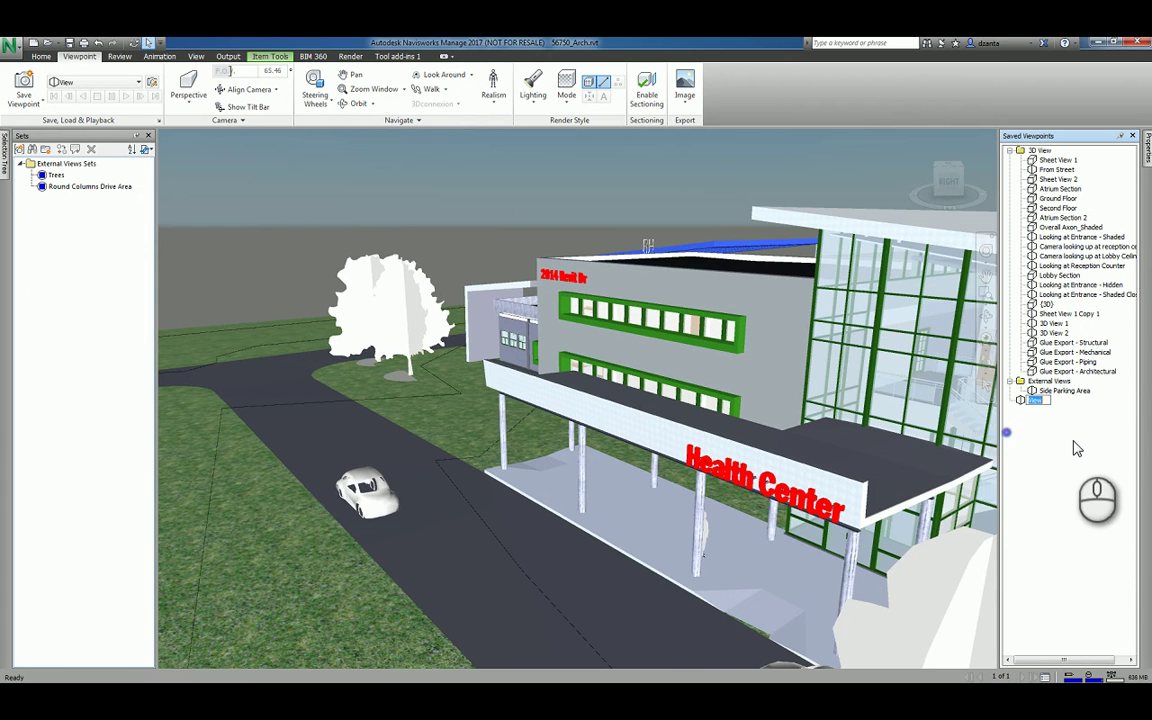
{"action": "type", "text": "Entry View"}
{"action": "key", "text": "Return"}
{"action": "left_click", "coordinate": [1043, 400]}
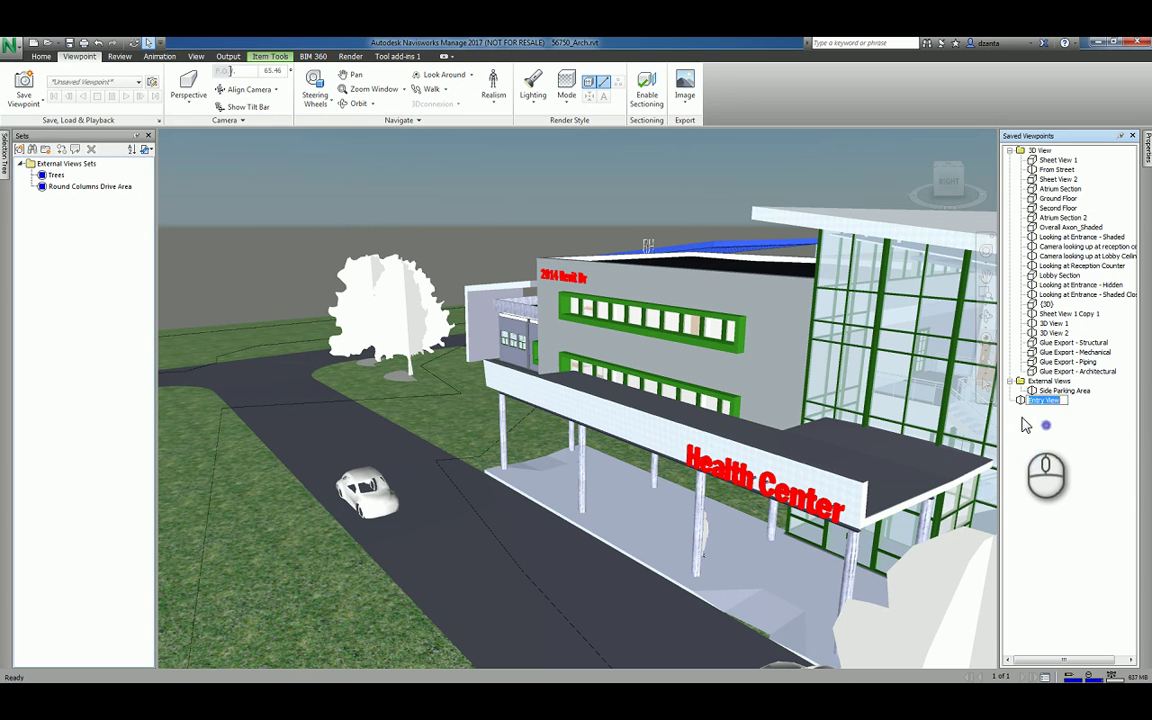
{"action": "left_click", "coordinate": [1022, 401]}
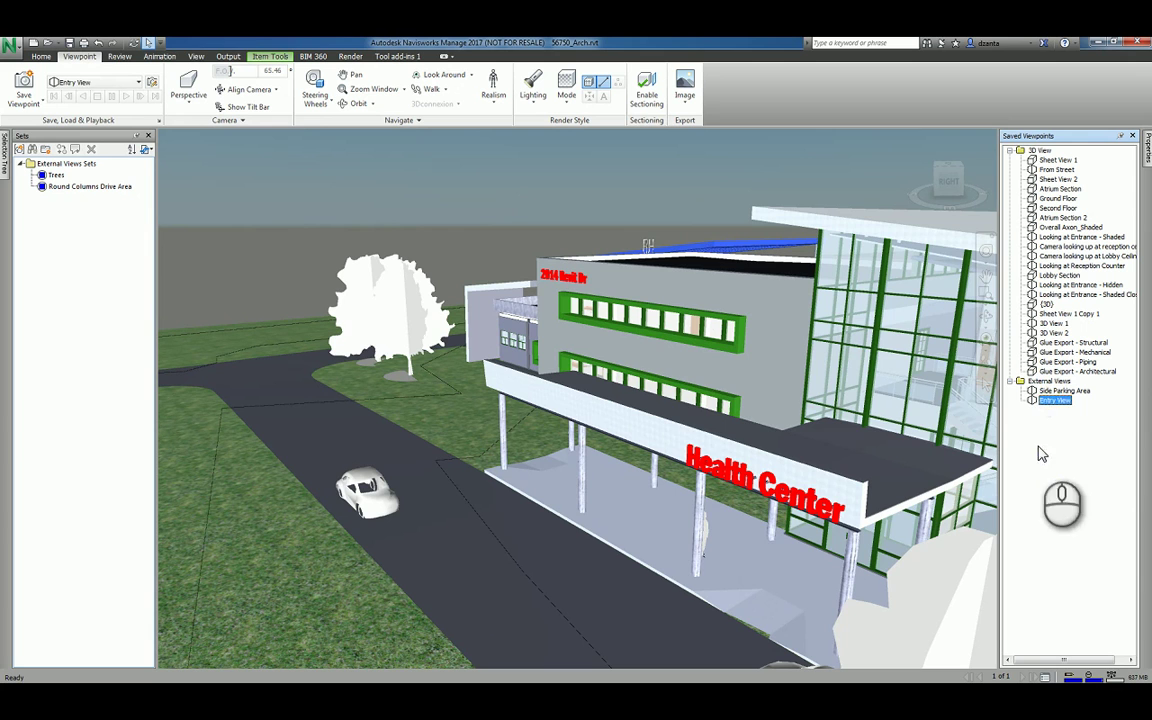
{"action": "middle_click", "coordinate": [730, 440]}
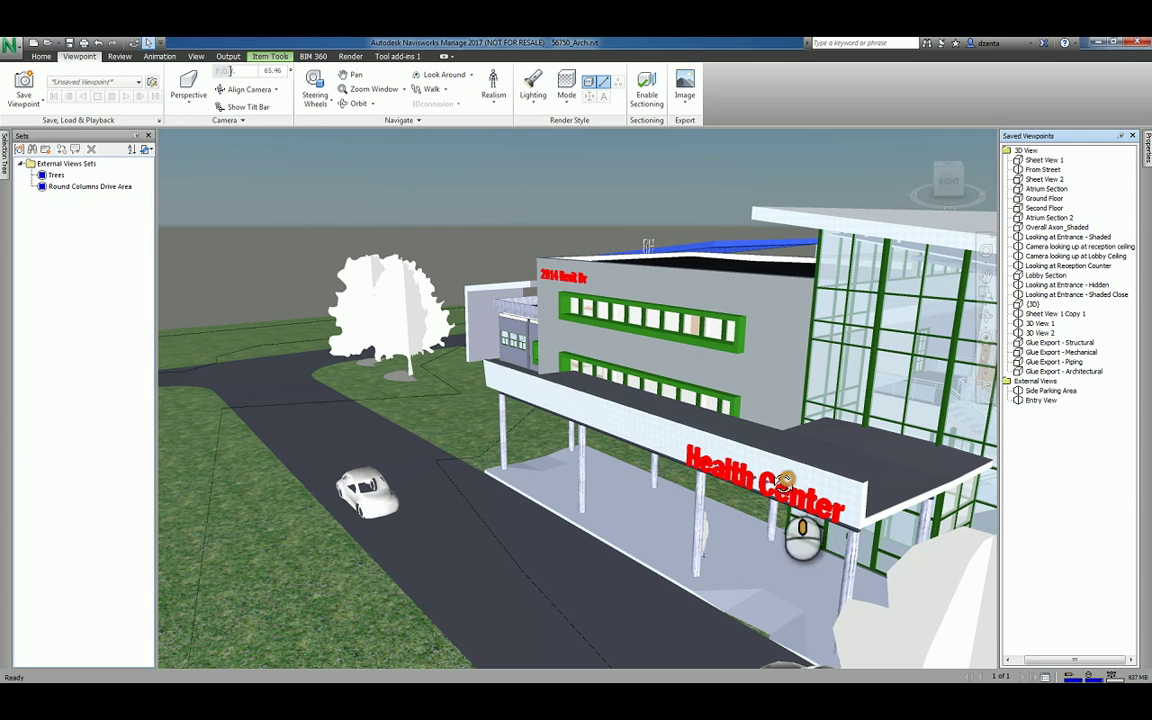
Orbit to the Urgent Care wing and rear parking, then save it from the ribbon as 'Urgent Car'
{"action": "scroll", "coordinate": [730, 440], "scroll_direction": "up", "scroll_amount": 8}
{"action": "scroll", "coordinate": [648, 494], "scroll_direction": "down", "scroll_amount": 6}
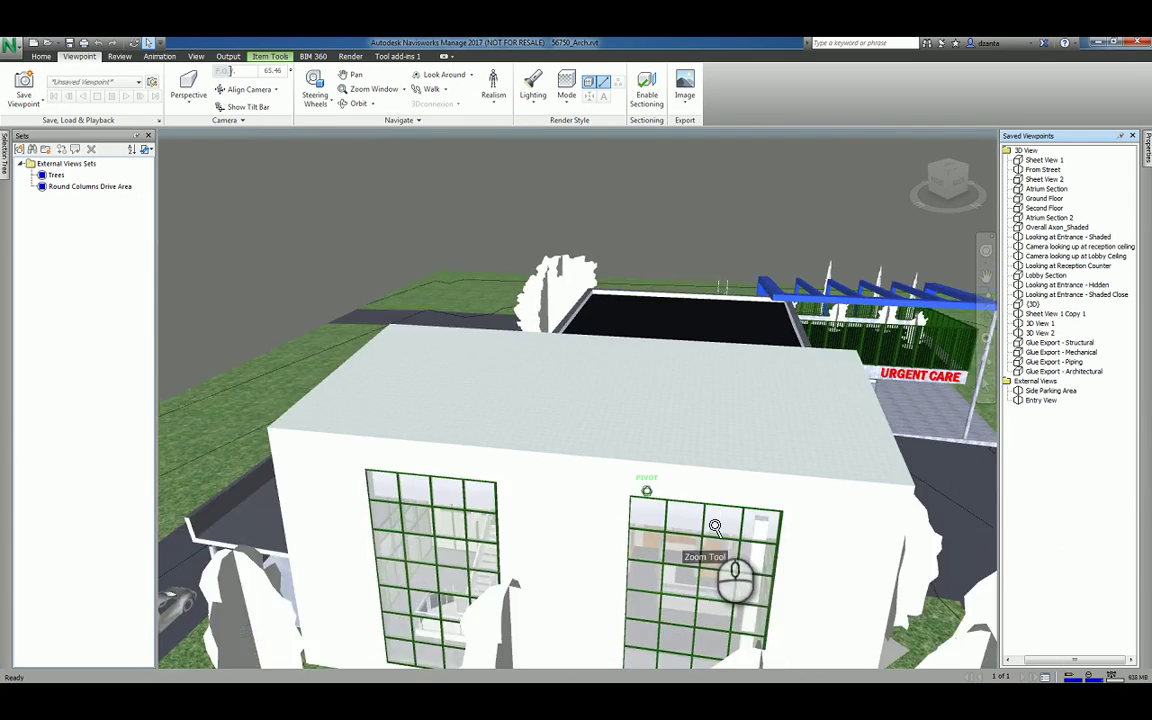
{"action": "middle_click_drag", "start_coordinate": [689, 404], "coordinate": [544, 367], "text": "shift"}
{"action": "left_click", "coordinate": [30, 104]}
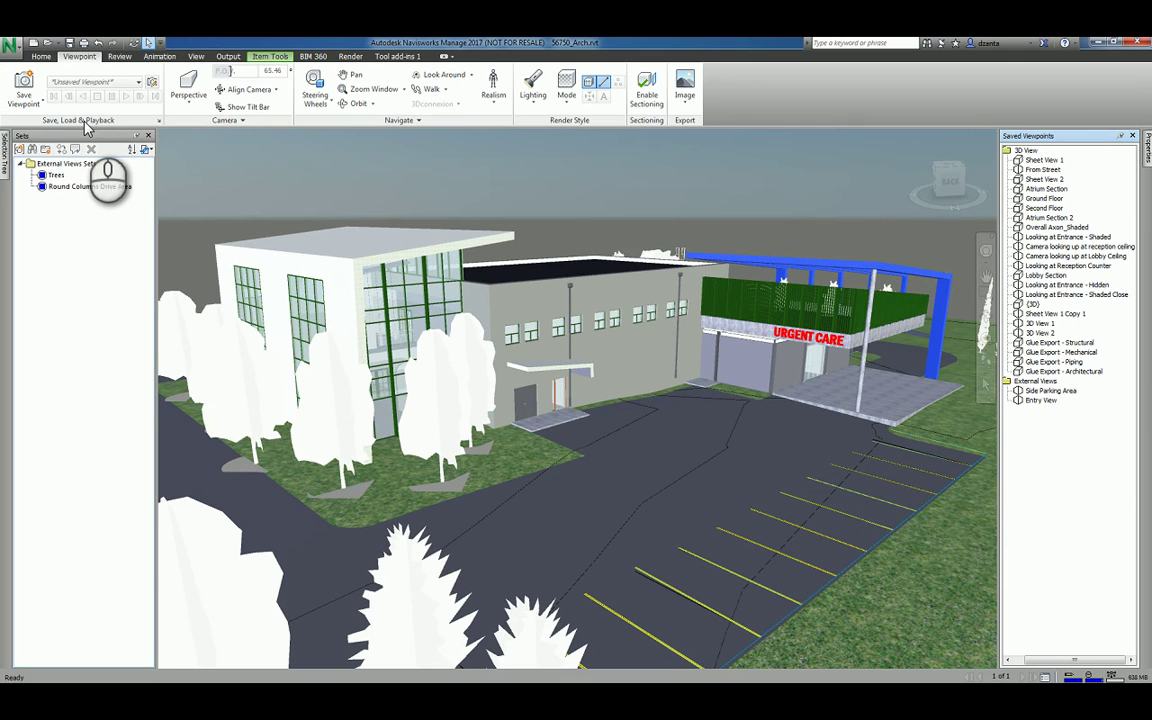
{"action": "left_click", "coordinate": [28, 100]}
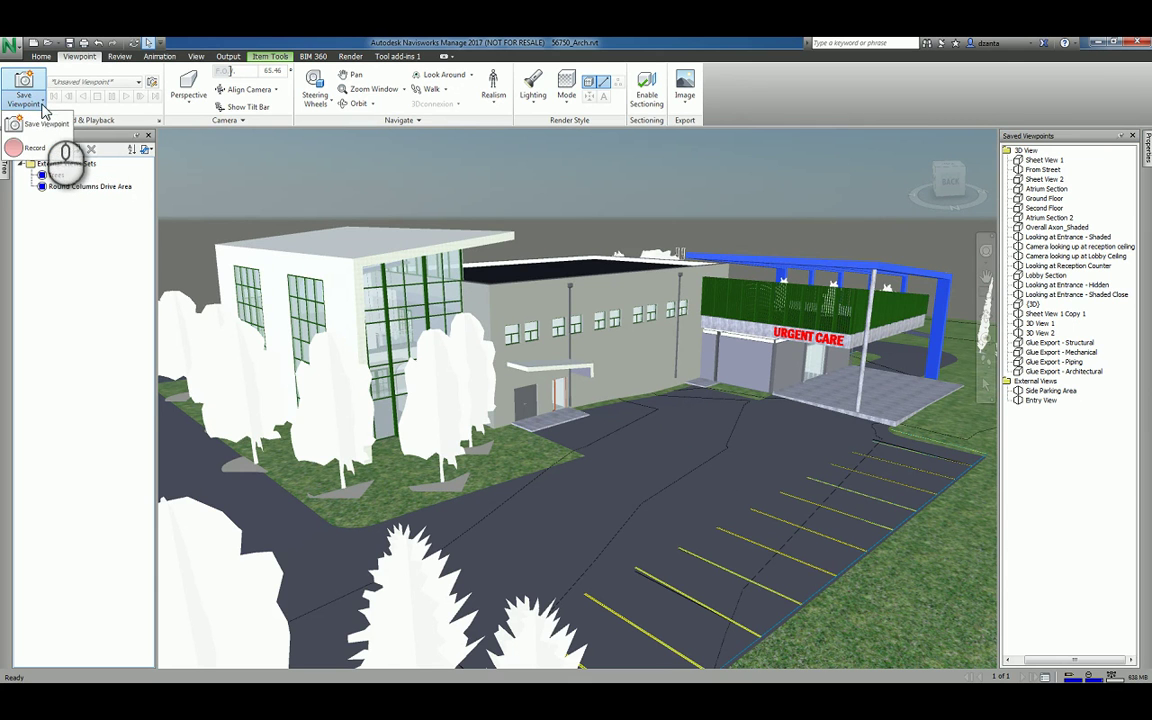
{"action": "left_click", "coordinate": [45, 125]}
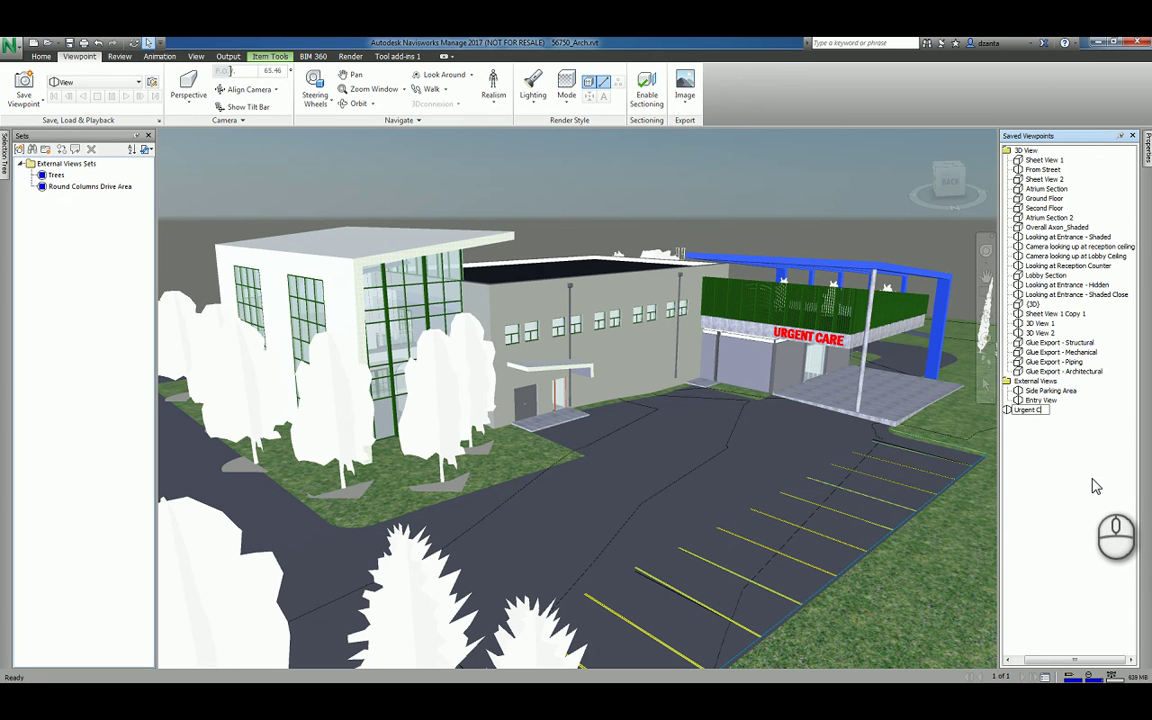
{"action": "key", "text": "Return"}
File the Urgent Car viewpoint under External Views with Side Parking Area and Entry View
{"action": "right_click", "coordinate": [1033, 411]}
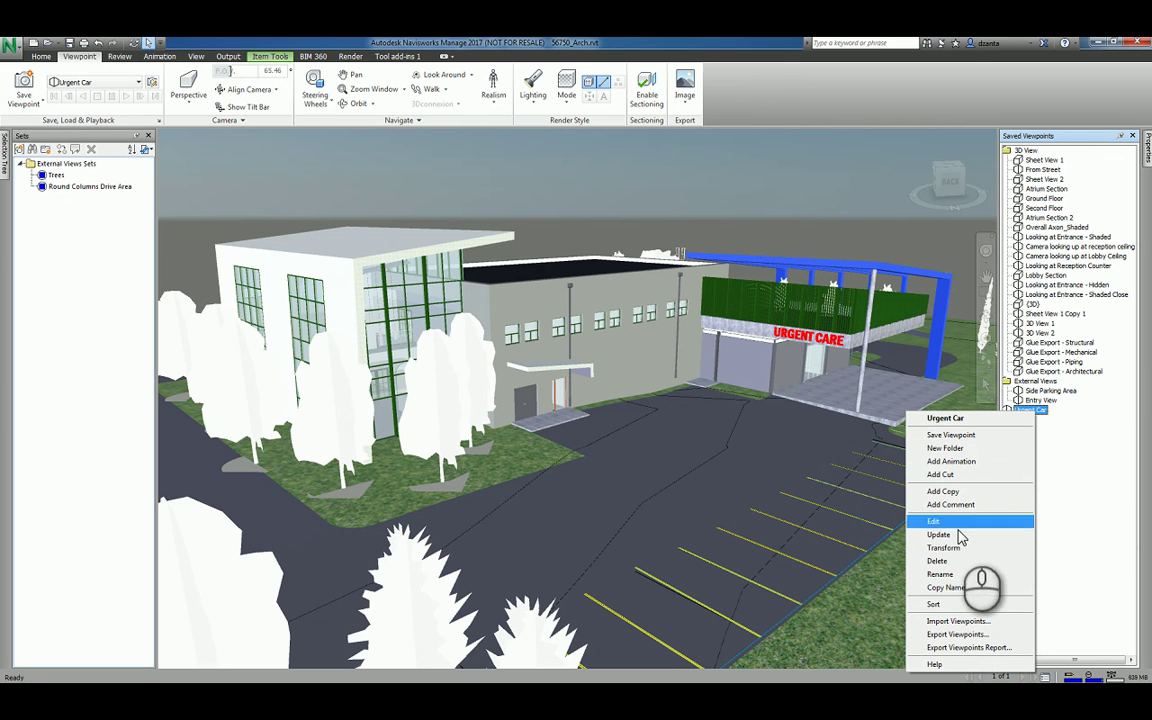
{"action": "left_click", "coordinate": [1068, 538]}
{"action": "left_click", "coordinate": [1028, 411]}
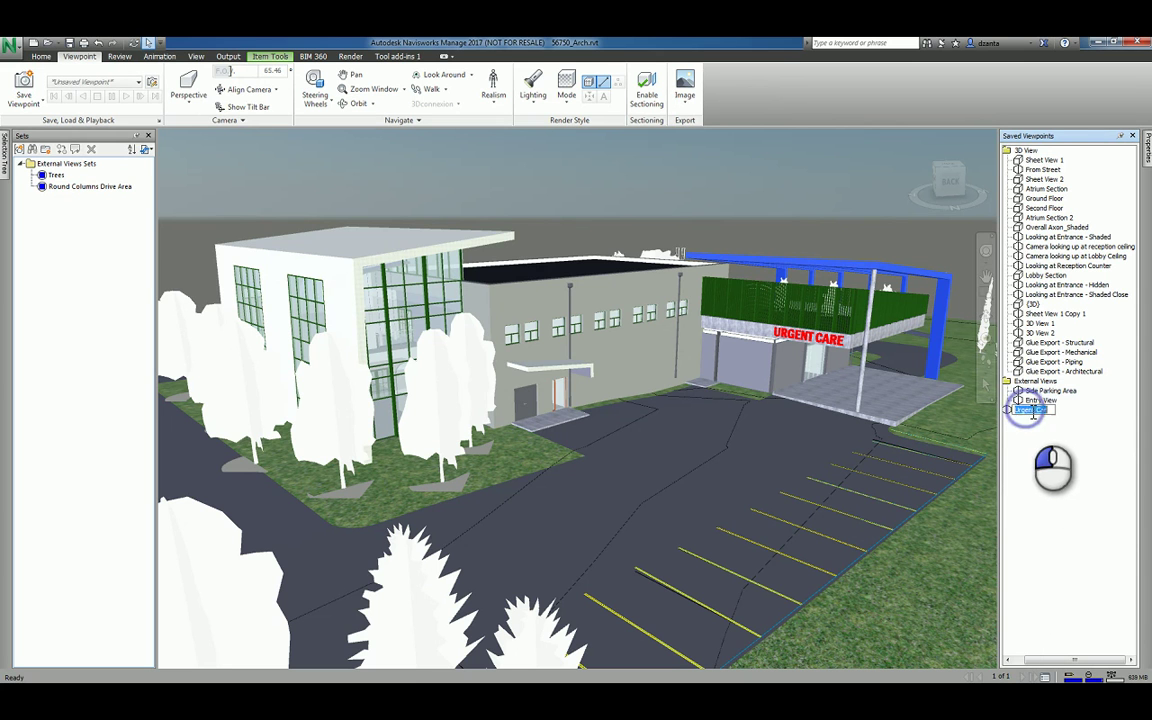
{"action": "left_click", "coordinate": [1014, 419]}
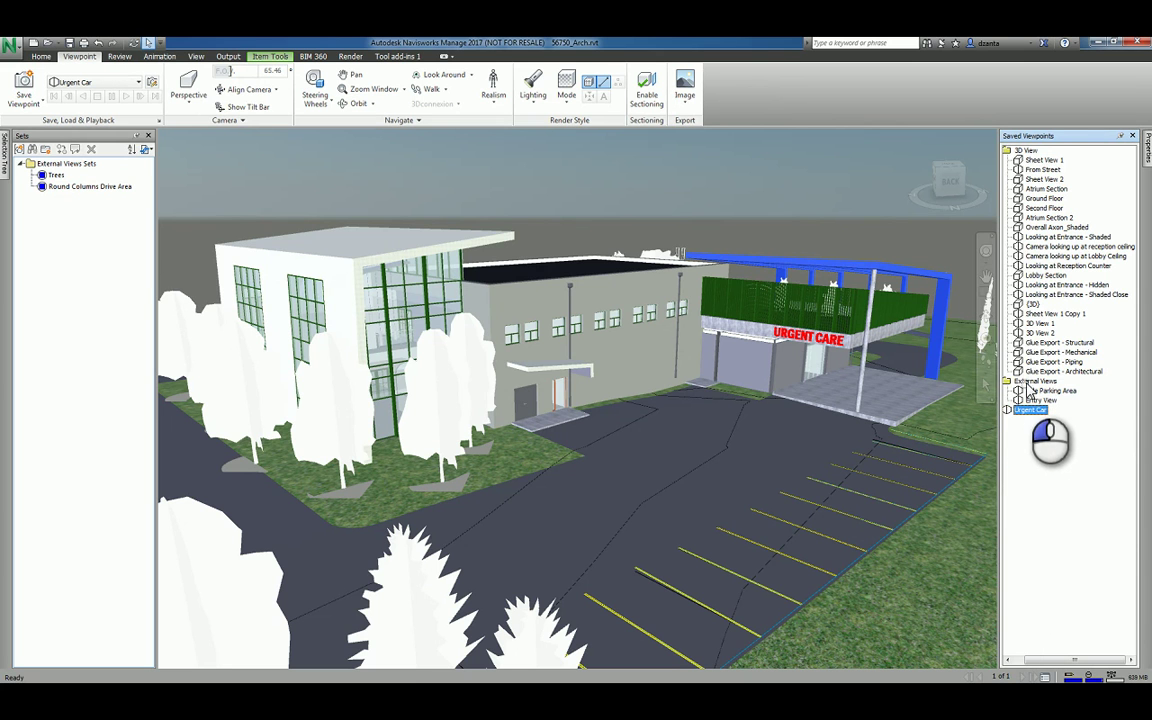
{"action": "left_click", "coordinate": [1076, 465]}
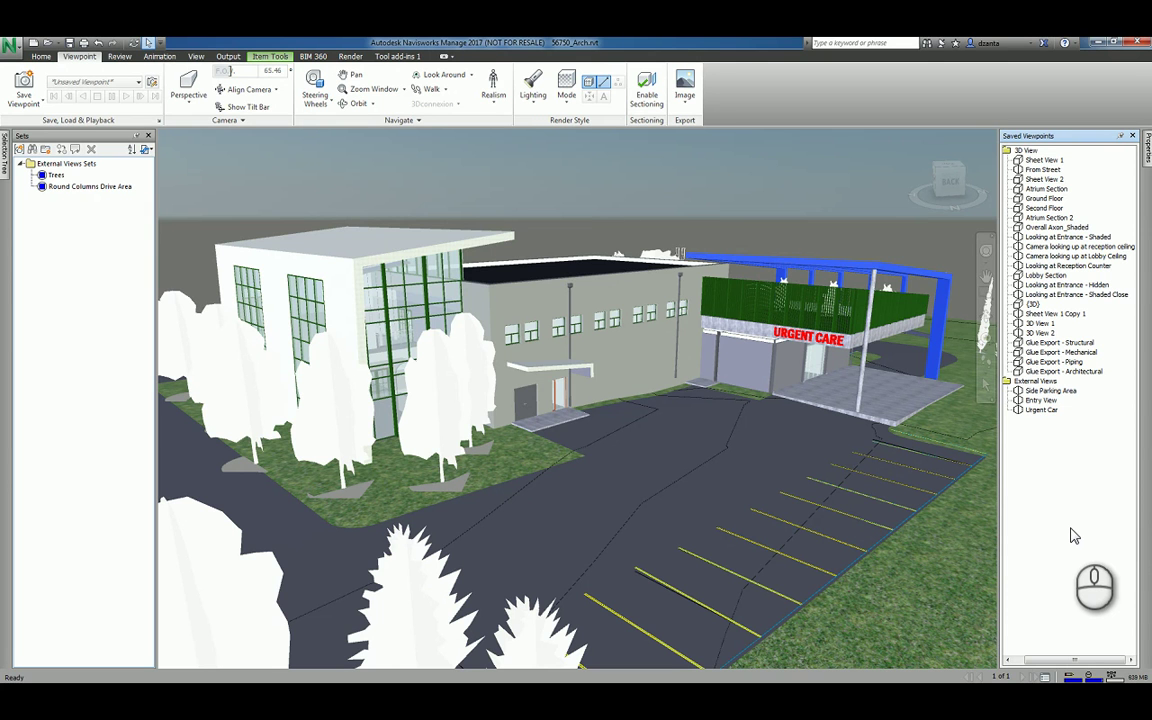
Deselect the canopy columns and orbit up to an aerial view of the rear and parking
{"action": "left_click", "coordinate": [686, 178]}
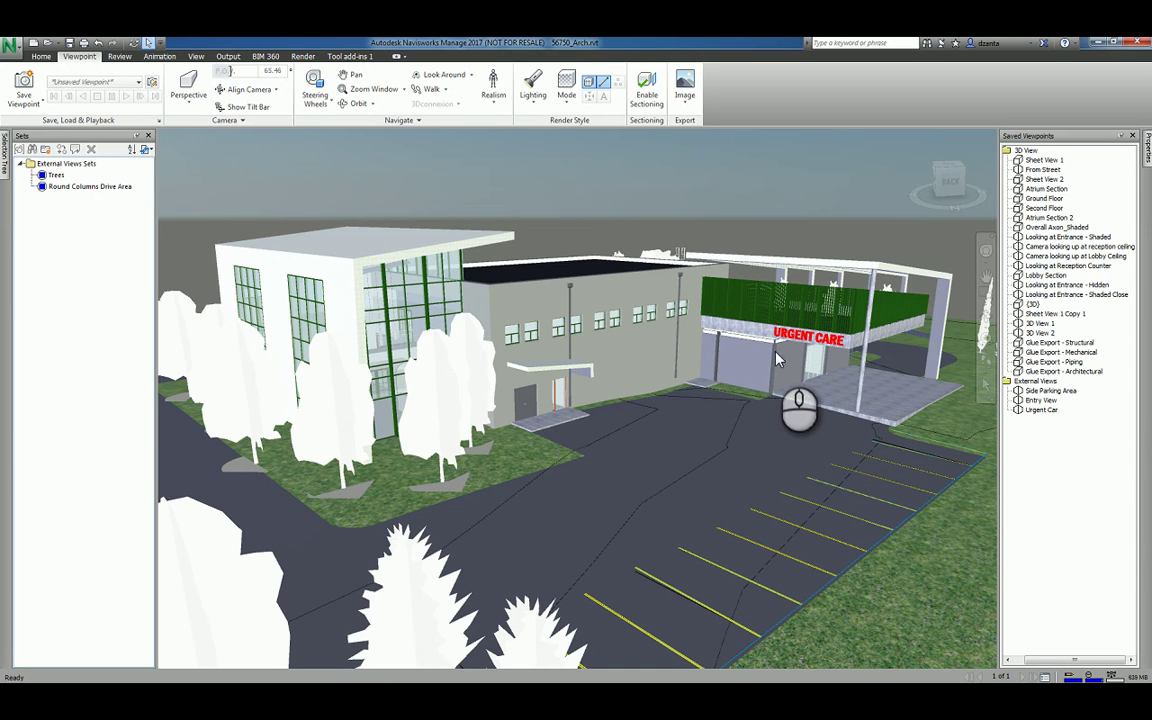
{"action": "middle_click_drag", "start_coordinate": [570, 425], "coordinate": [612, 448], "text": "shift"}
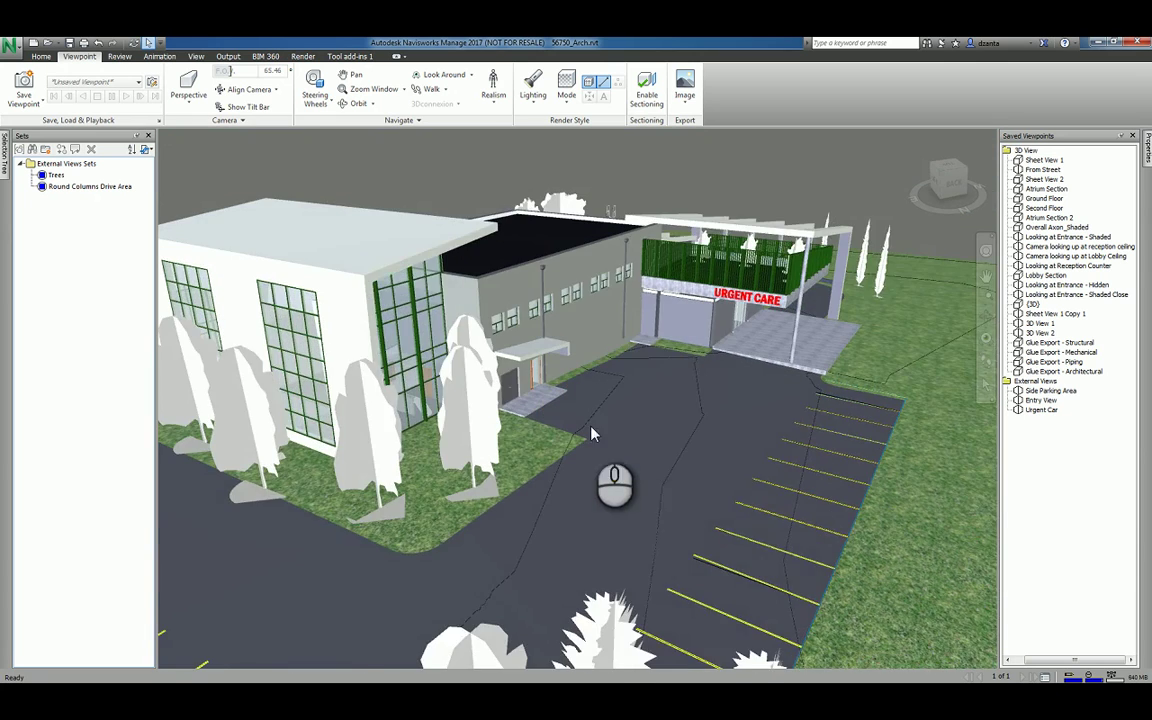
{"action": "scroll", "coordinate": [640, 440], "scroll_direction": "up", "scroll_amount": 2}
{"action": "scroll", "coordinate": [650, 437], "scroll_direction": "down", "scroll_amount": 3}
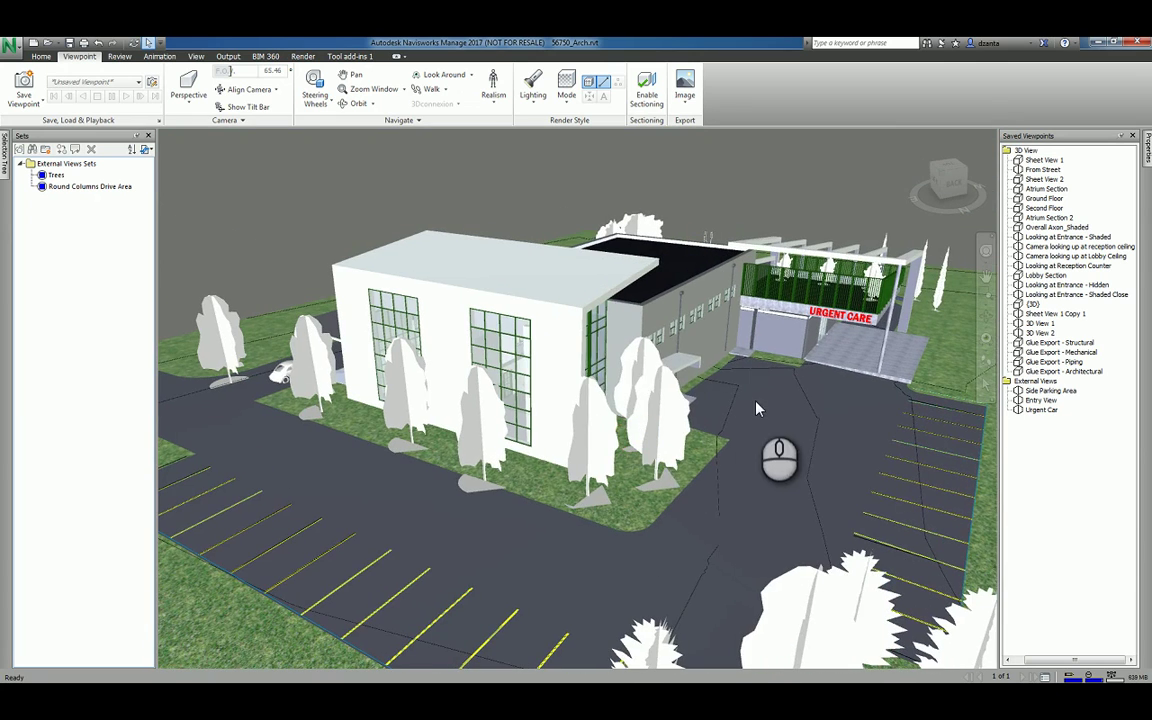
{"action": "scroll", "coordinate": [645, 400], "scroll_direction": "up", "scroll_amount": 2}
{"action": "scroll", "coordinate": [665, 440], "scroll_direction": "down", "scroll_amount": 1}
{"action": "scroll", "coordinate": [665, 500], "scroll_direction": "up", "scroll_amount": 2}
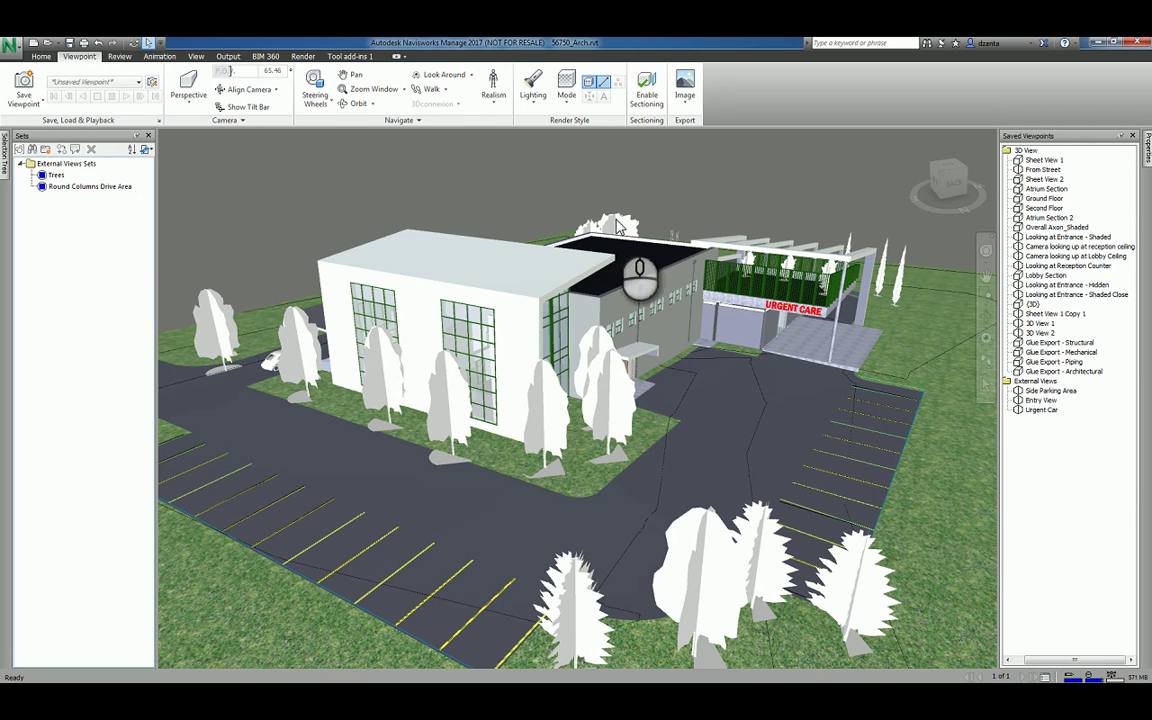
{"action": "right_click", "coordinate": [1079, 447]}
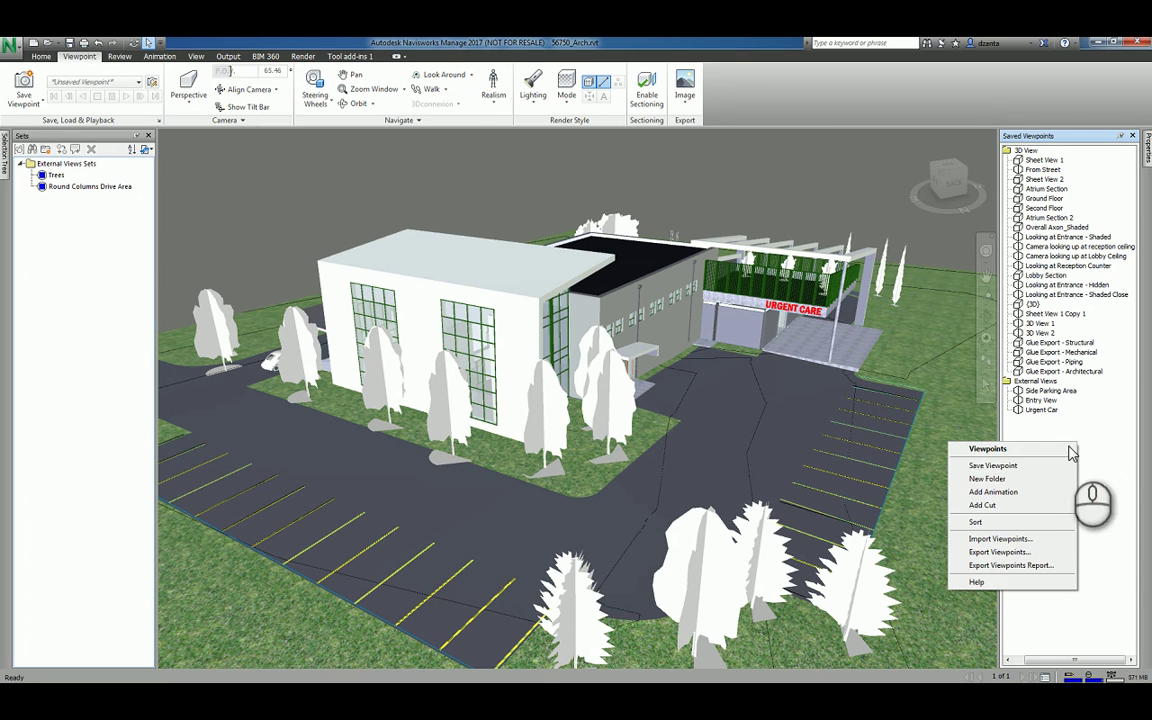
Create an 'Animations' folder and save the current camera view inside it as View 1
{"action": "left_click", "coordinate": [1037, 480]}
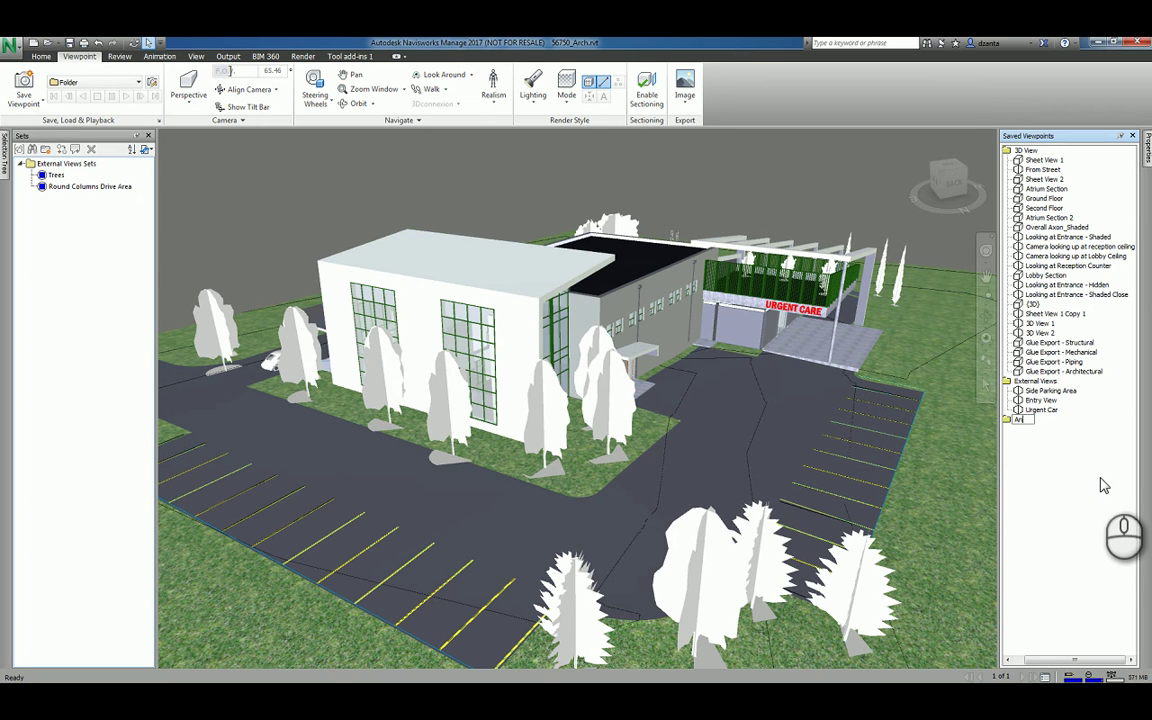
{"action": "left_click", "coordinate": [1070, 470]}
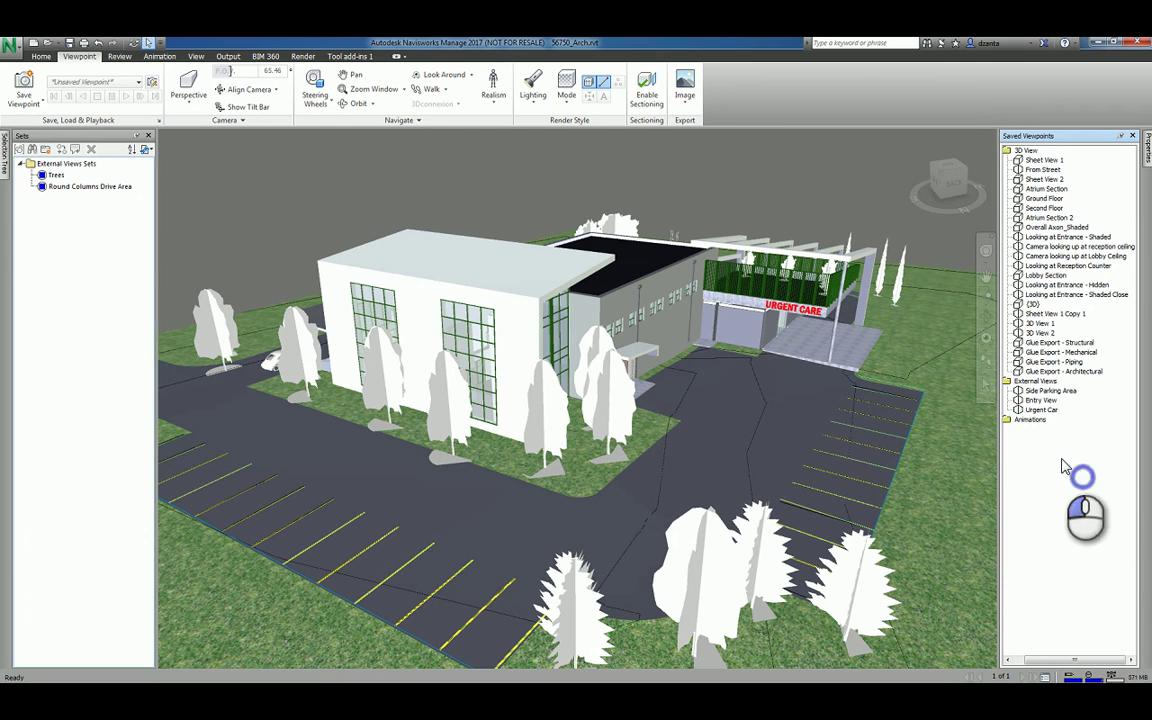
{"action": "right_click", "coordinate": [1040, 463]}
{"action": "left_click", "coordinate": [1035, 463]}
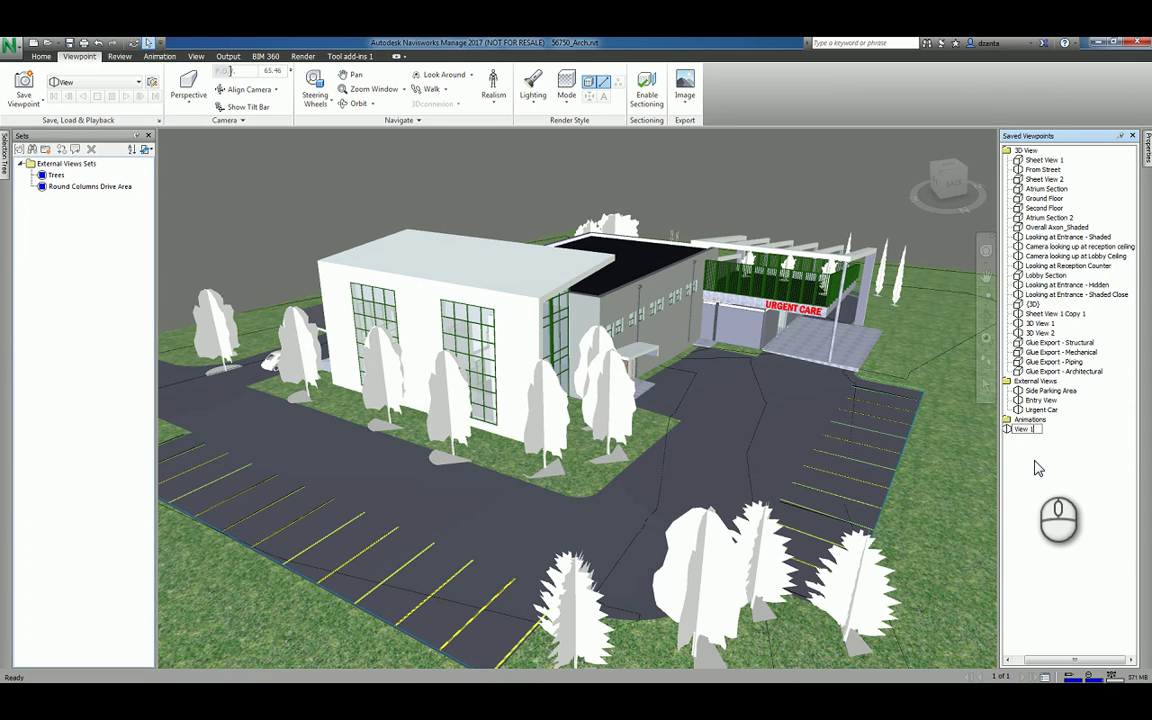
Confirm View 1, then orbit to two new angles and save them as View 2 and View 3
{"action": "key", "text": "Return"}
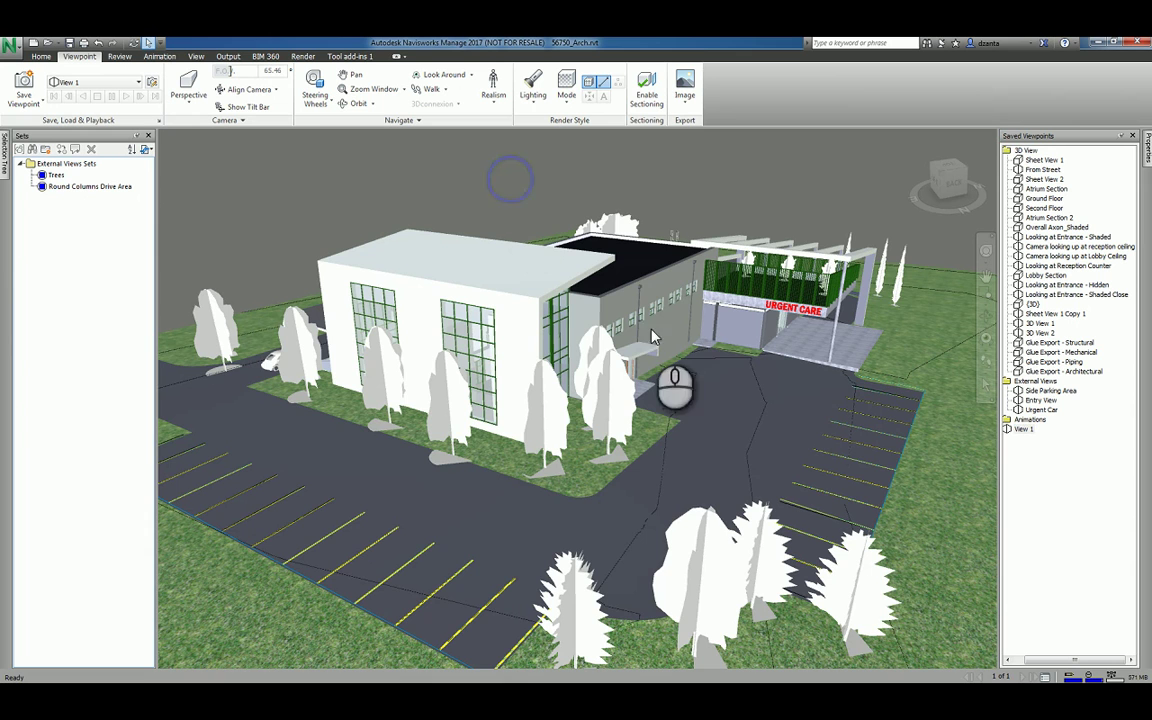
{"action": "middle_click_drag", "start_coordinate": [641, 336], "coordinate": [580, 330], "text": "shift"}
{"action": "right_click", "coordinate": [1062, 465]}
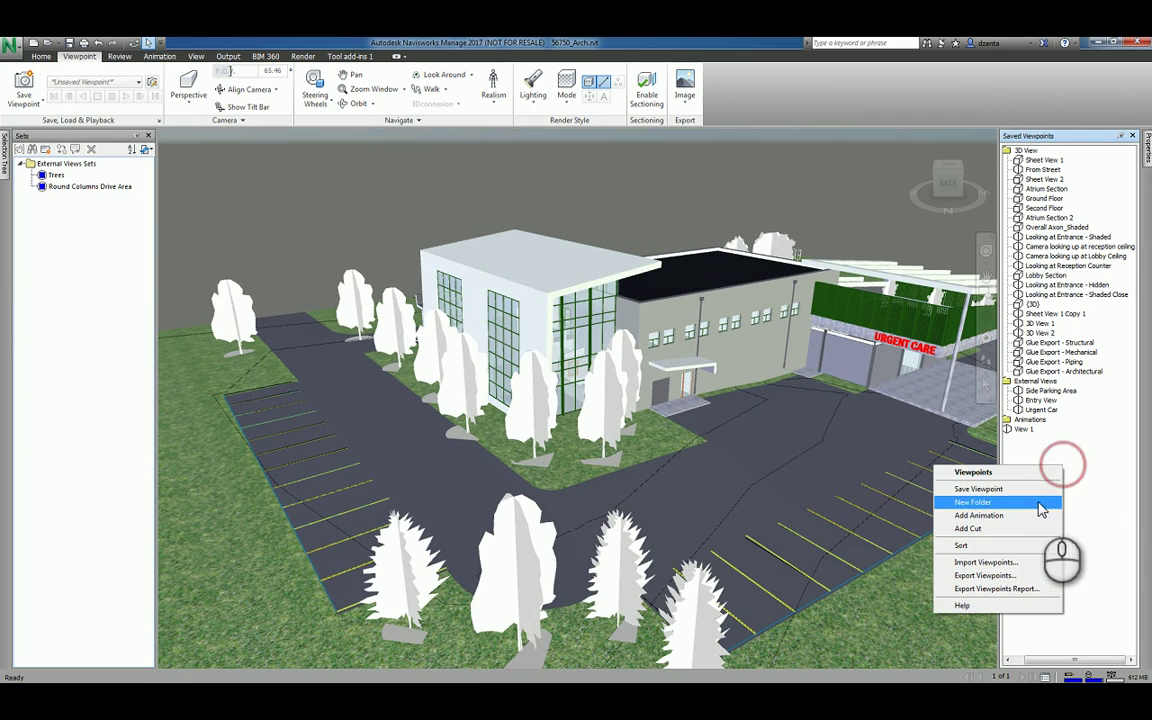
{"action": "left_click", "coordinate": [1020, 489]}
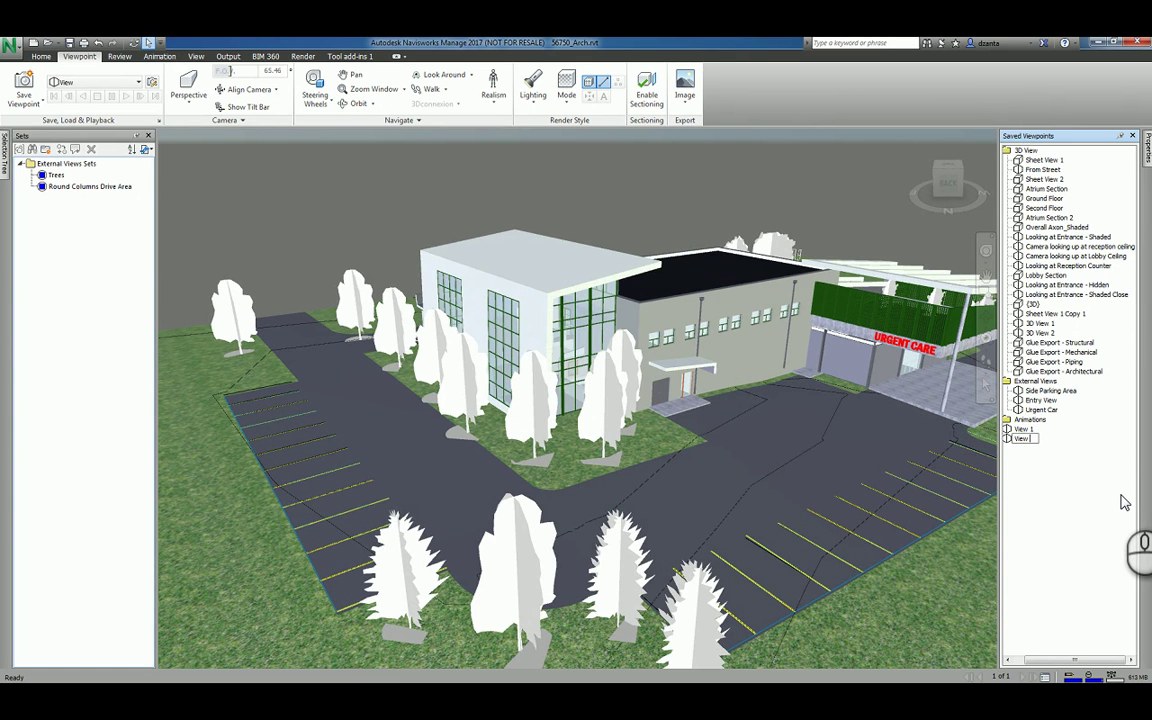
{"action": "middle_click_drag", "start_coordinate": [766, 458], "coordinate": [820, 462], "text": "shift"}
{"action": "right_click", "coordinate": [1032, 455]}
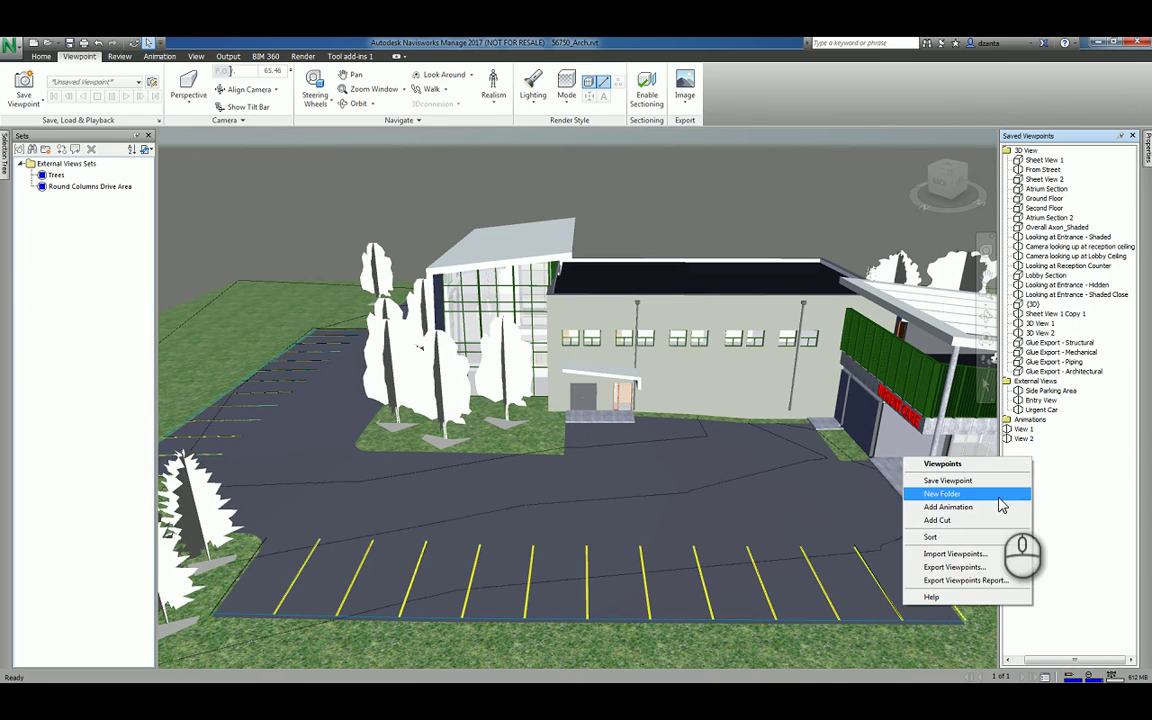
{"action": "left_click", "coordinate": [990, 481]}
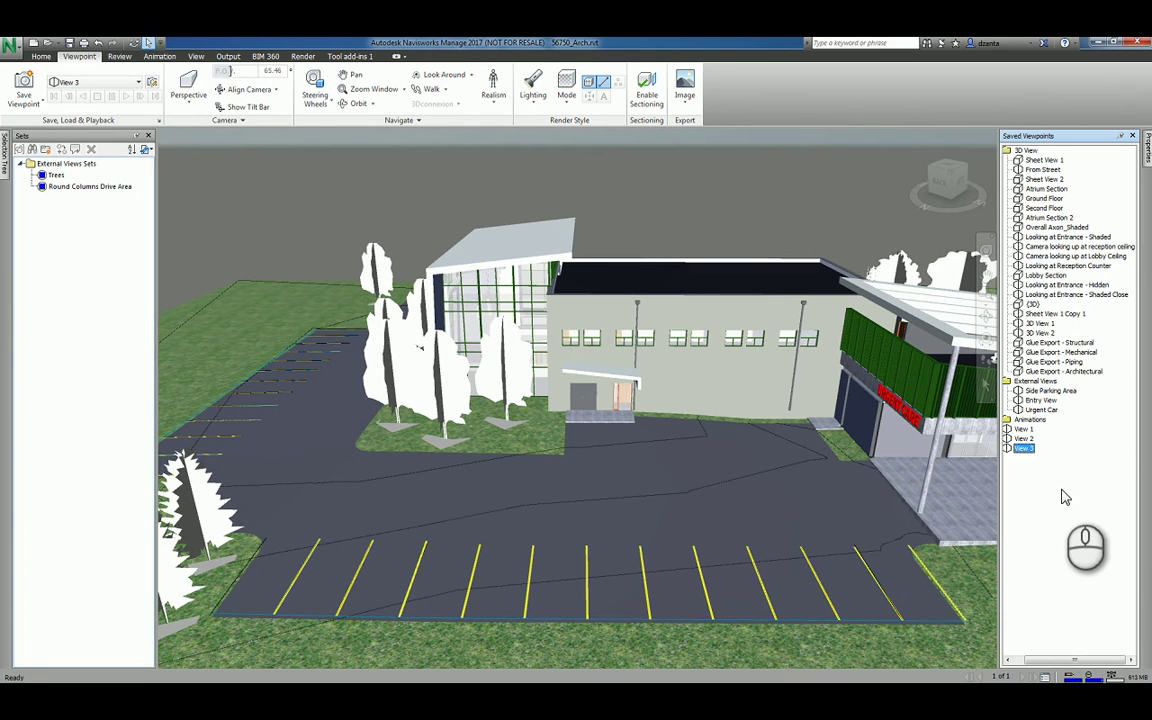
Save a close-up of the entrance canopy as View 4 and select View 1 through View 4
{"action": "middle_click_drag", "start_coordinate": [816, 426], "coordinate": [668, 390], "text": "shift"}
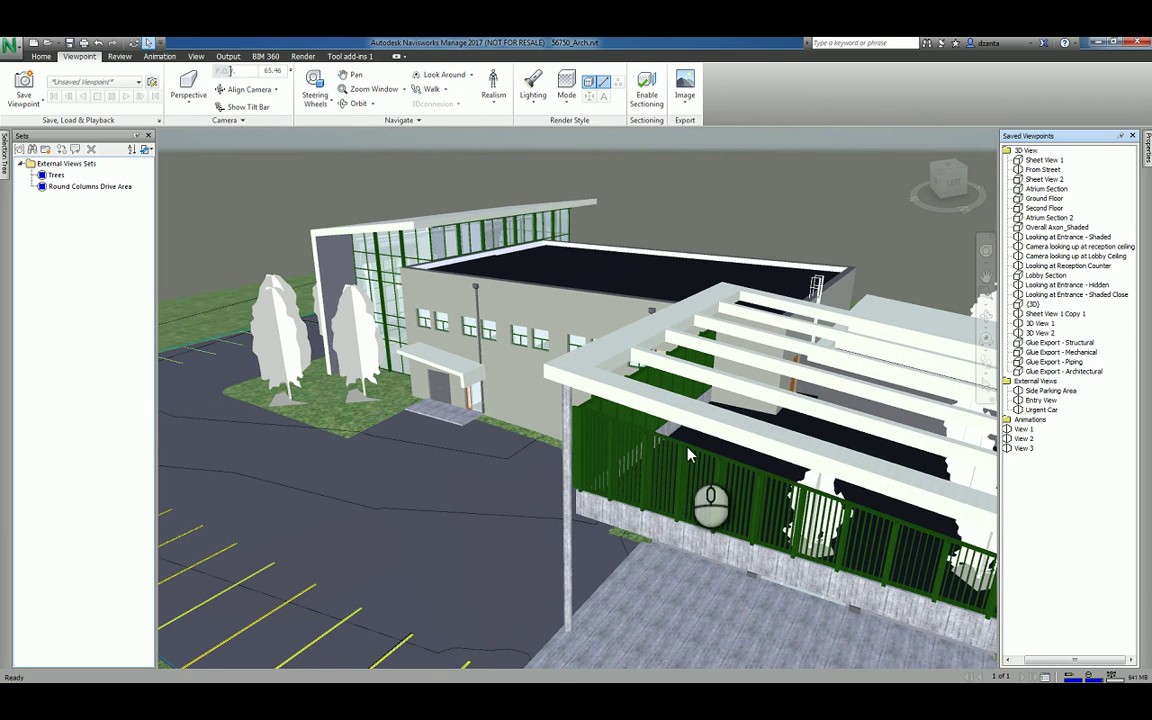
{"action": "right_click", "coordinate": [1008, 463]}
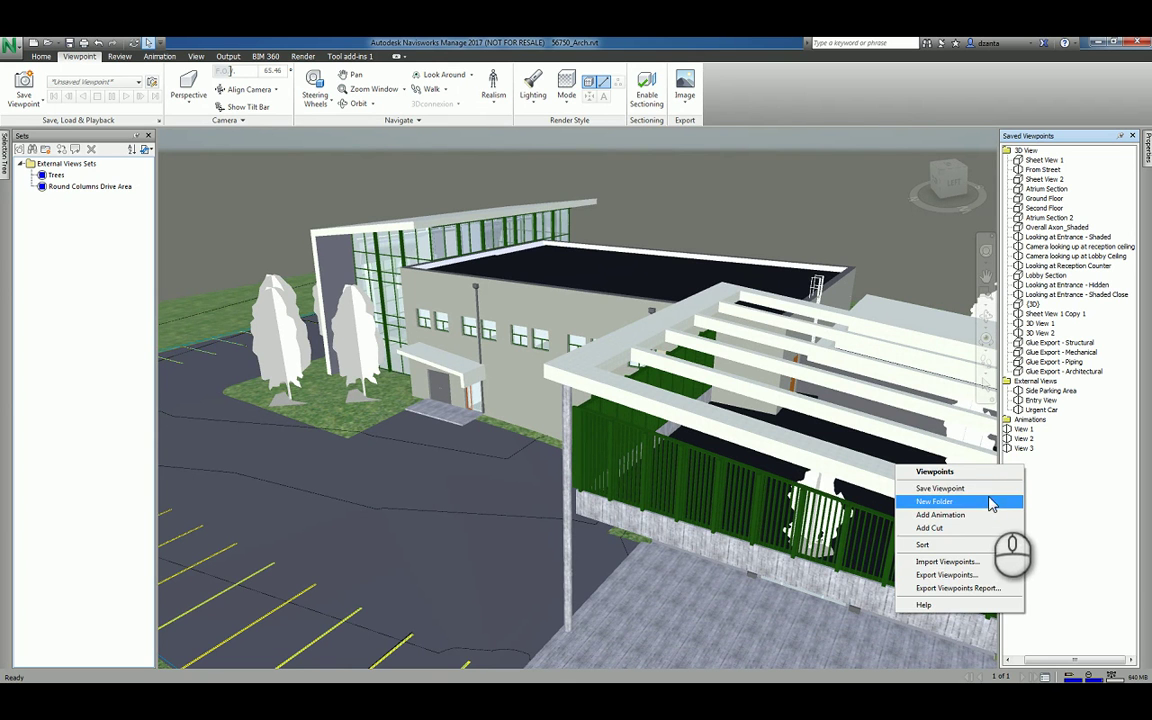
{"action": "left_click", "coordinate": [940, 488]}
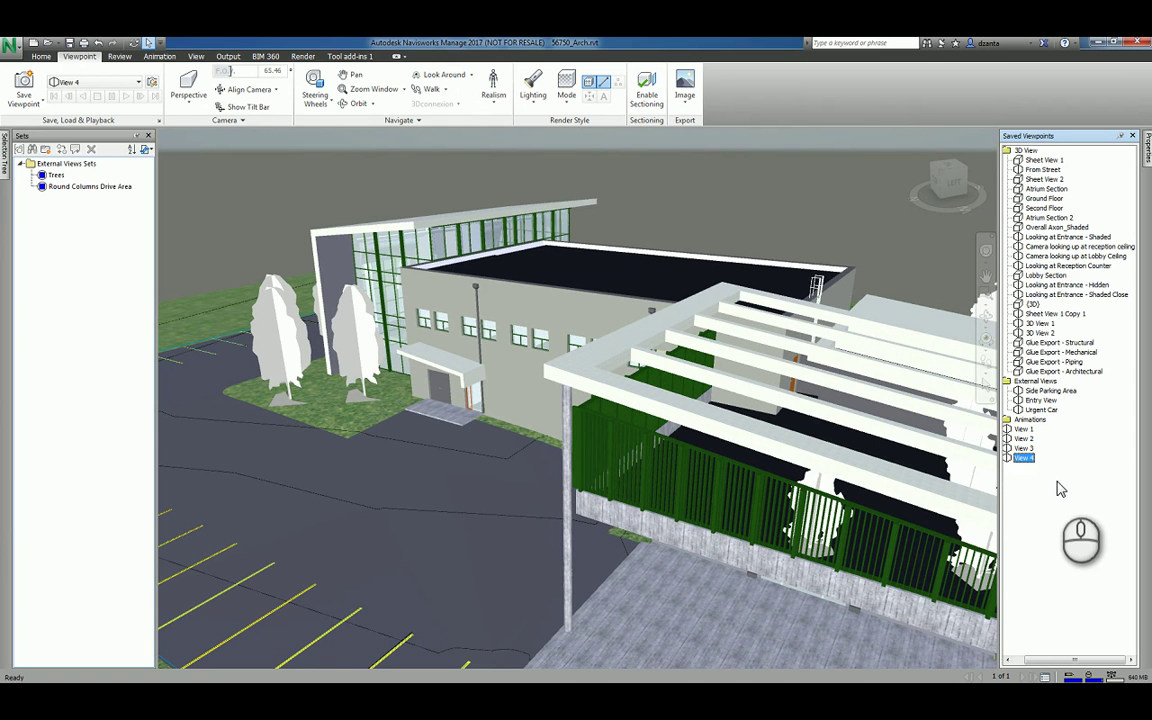
{"action": "left_click", "coordinate": [1024, 441]}
{"action": "mouse_move", "coordinate": [1024, 446]}
{"action": "left_mouse_down"}
{"action": "mouse_move", "coordinate": [1022, 429]}
{"action": "mouse_move", "coordinate": [1028, 458]}
{"action": "left_mouse_up"}
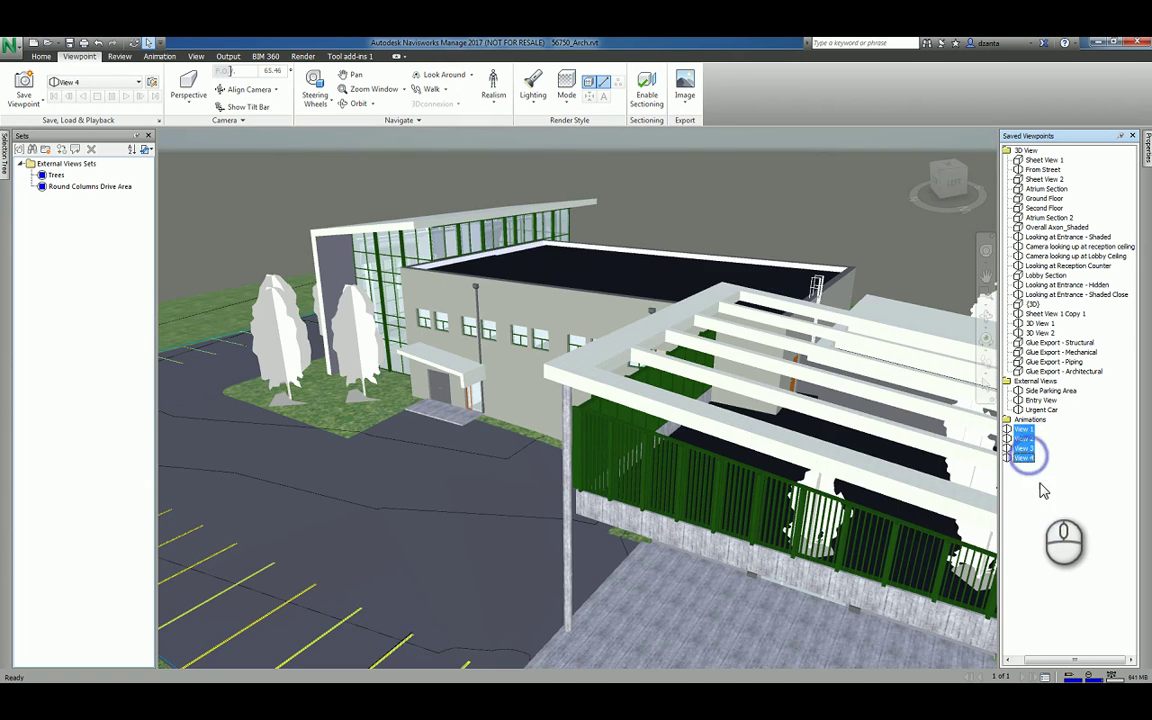
Add a viewpoint animation named 'Anim 1' in the Animations folder after View 4
{"action": "right_click", "coordinate": [1027, 455]}
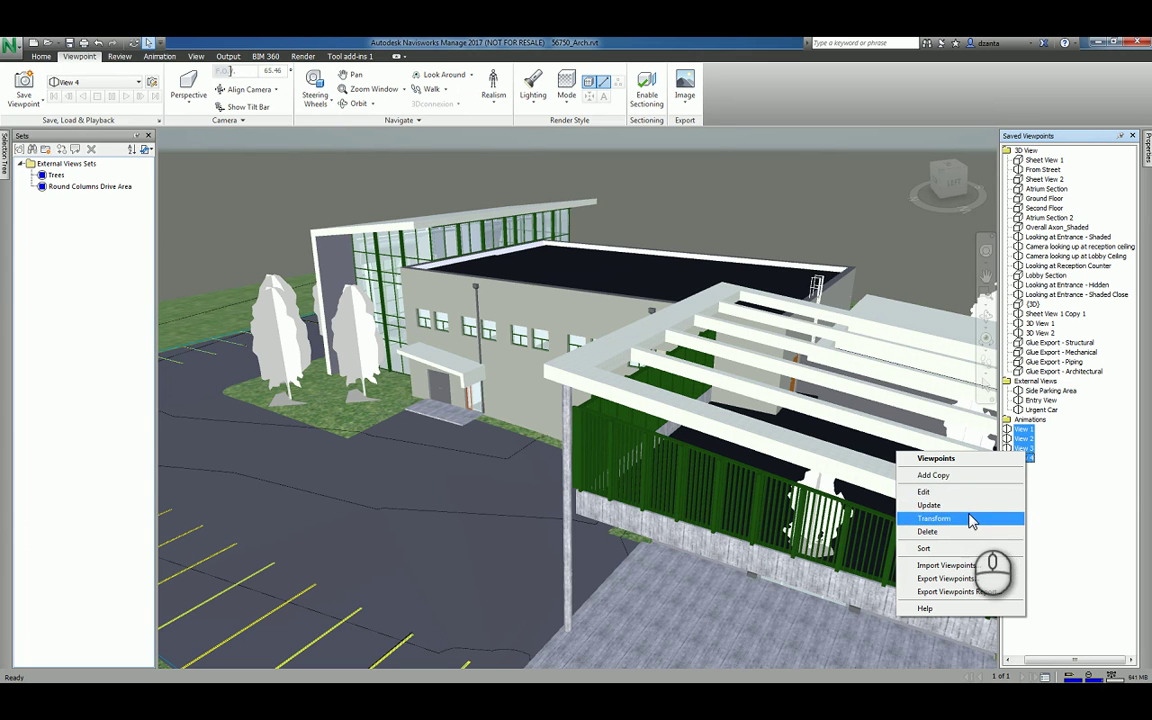
{"action": "left_click", "coordinate": [1055, 502]}
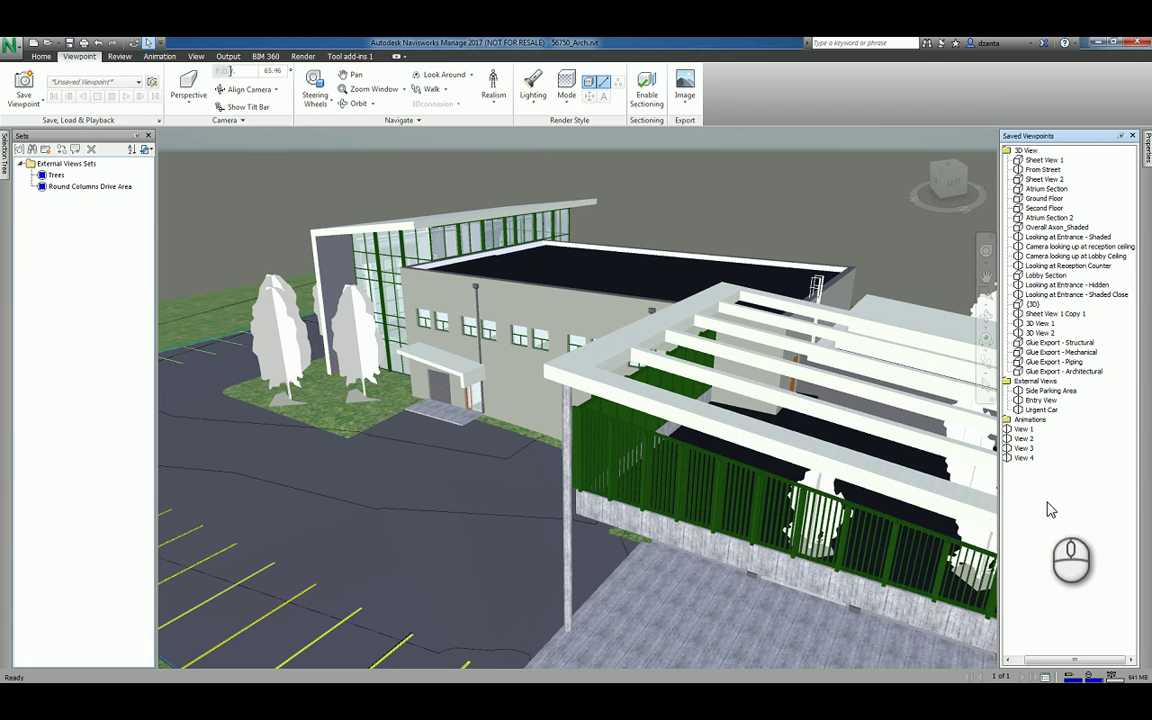
{"action": "right_click", "coordinate": [1053, 464]}
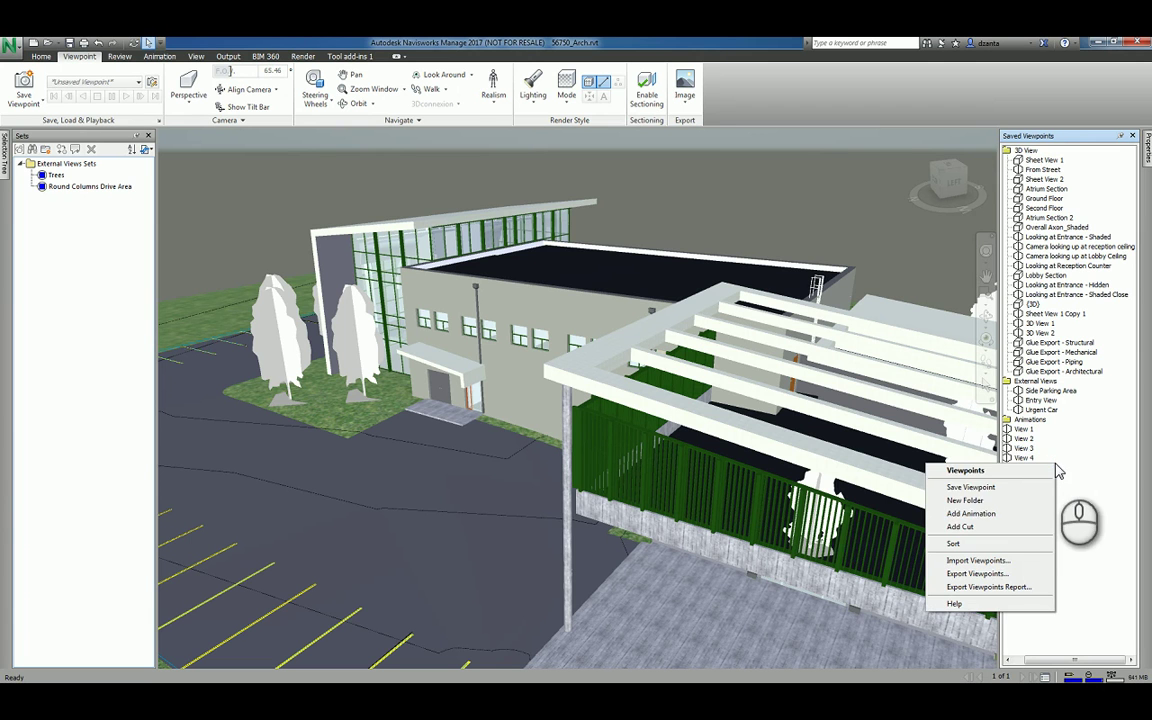
{"action": "left_click", "coordinate": [1019, 514]}
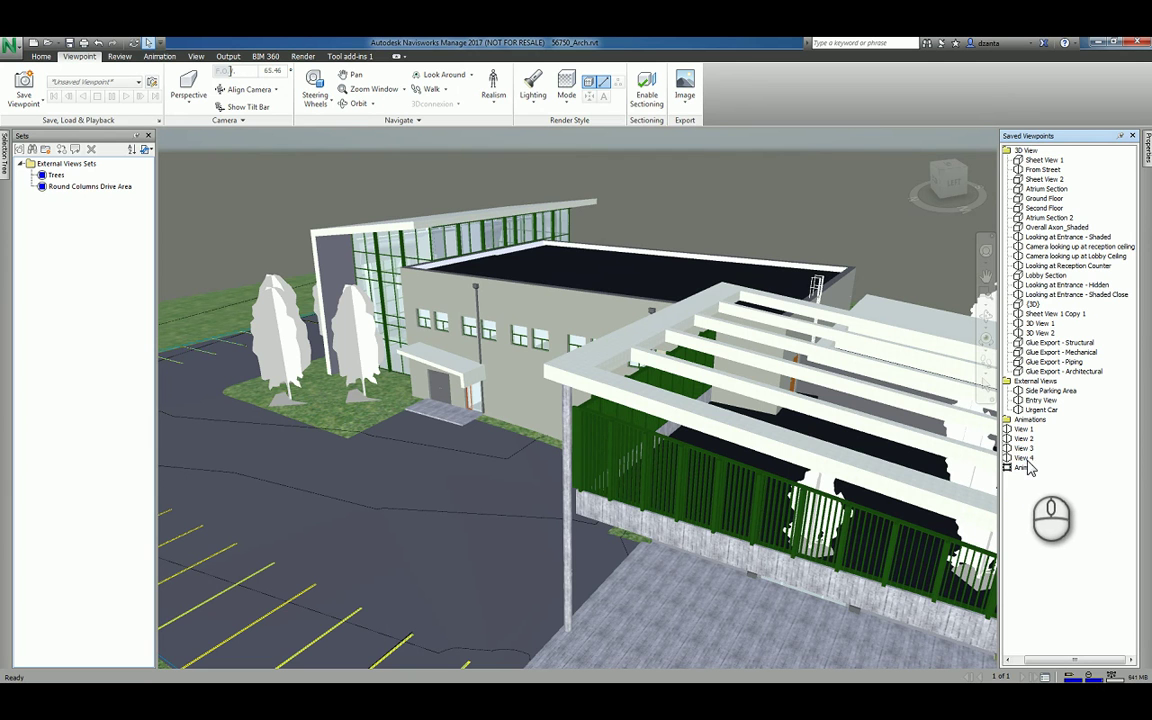
Select View 1, View 2, View 3 and View 4 together in the Saved Viewpoints panel
{"action": "left_click", "coordinate": [1022, 428]}
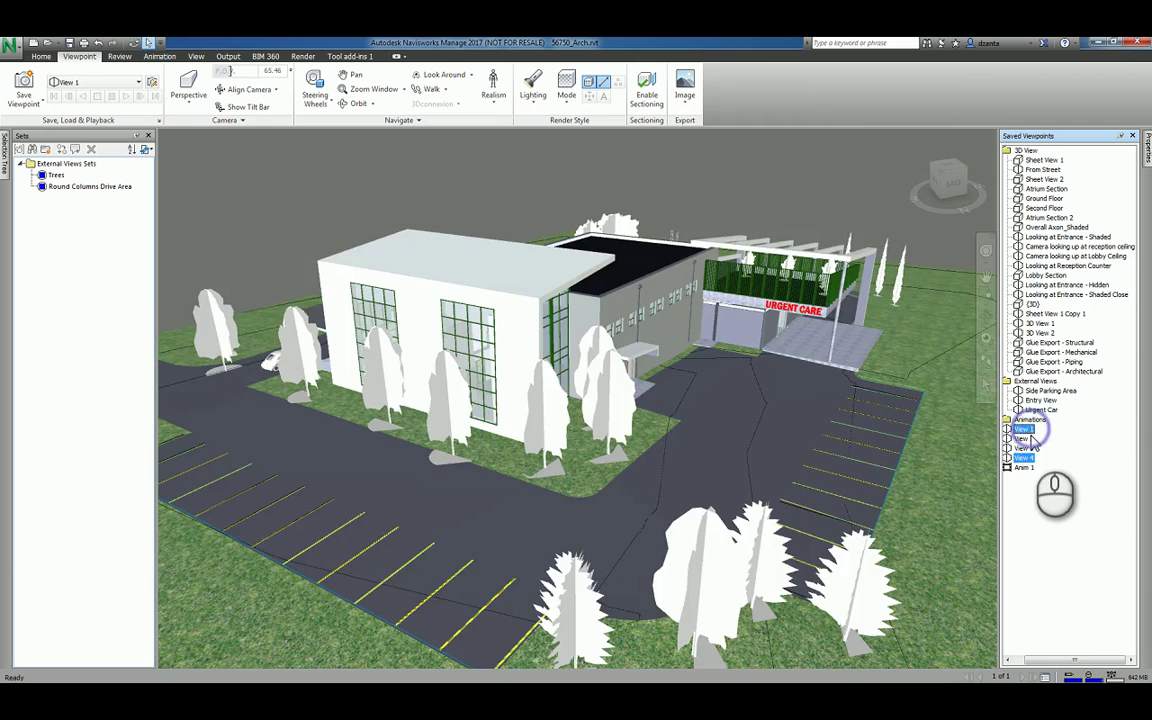
{"action": "left_click", "coordinate": [1022, 438], "text": "ctrl"}
{"action": "left_click", "coordinate": [1030, 457], "text": "ctrl"}
{"action": "left_click", "coordinate": [1031, 449]}
{"action": "right_click", "coordinate": [1031, 450]}
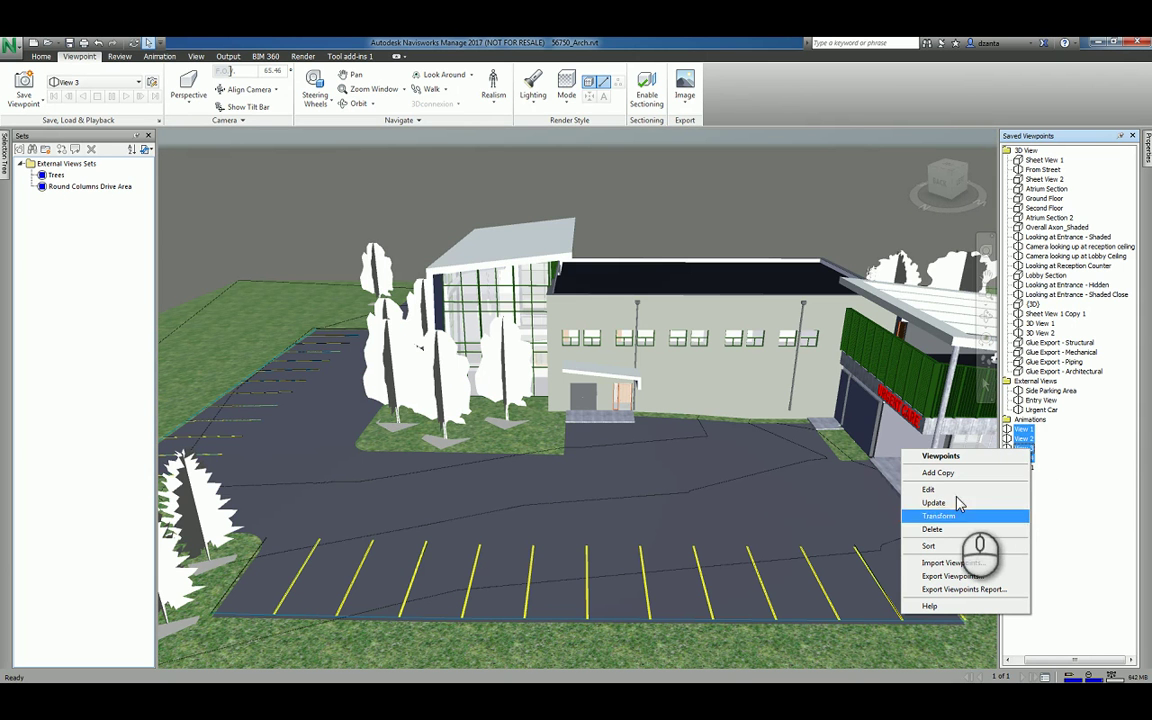
{"action": "left_click", "coordinate": [1069, 495]}
{"action": "left_click", "coordinate": [1026, 431]}
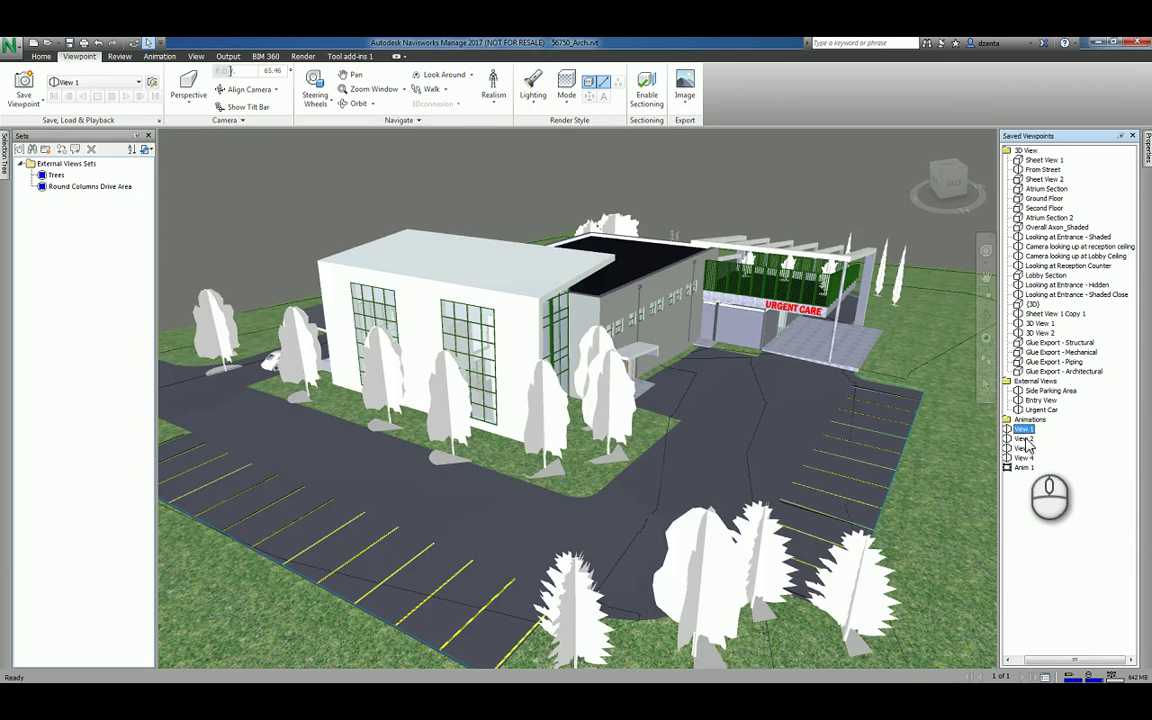
{"action": "left_click", "coordinate": [1024, 438], "text": "ctrl"}
{"action": "left_click", "coordinate": [1024, 448], "text": "ctrl"}
{"action": "left_click", "coordinate": [1024, 457], "text": "ctrl"}
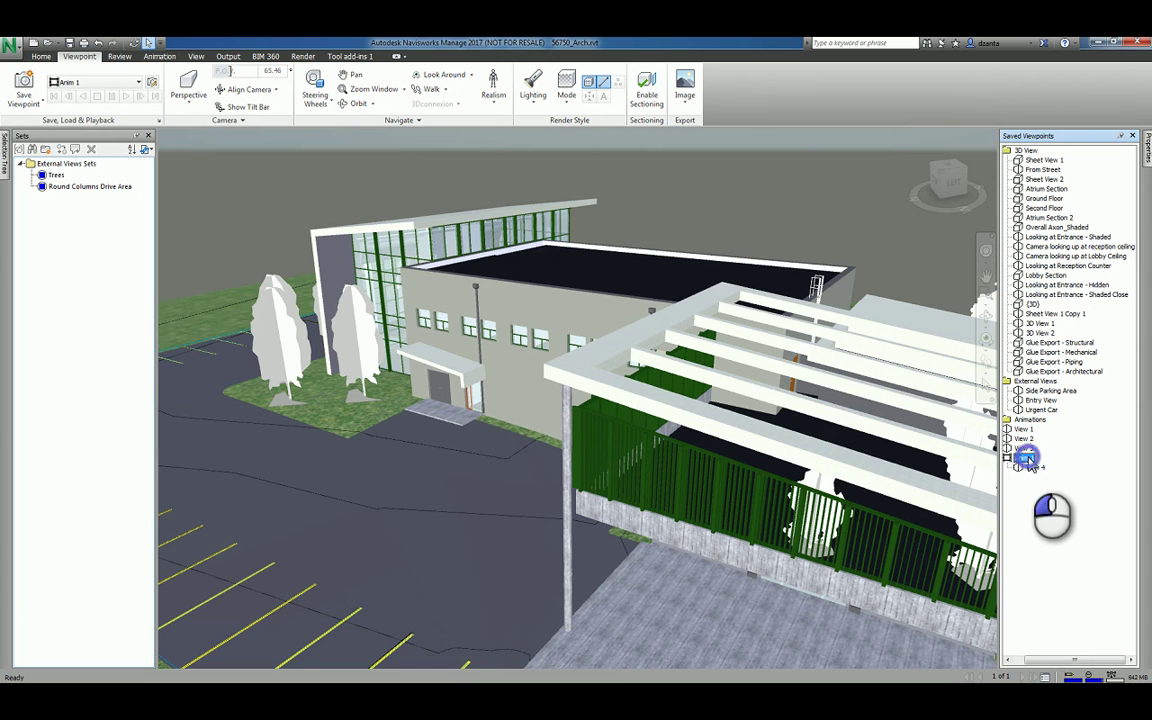
Drag View 3, View 2 and View 1 into Anim 1 so all four views become its frames
{"action": "left_click", "coordinate": [1010, 448]}
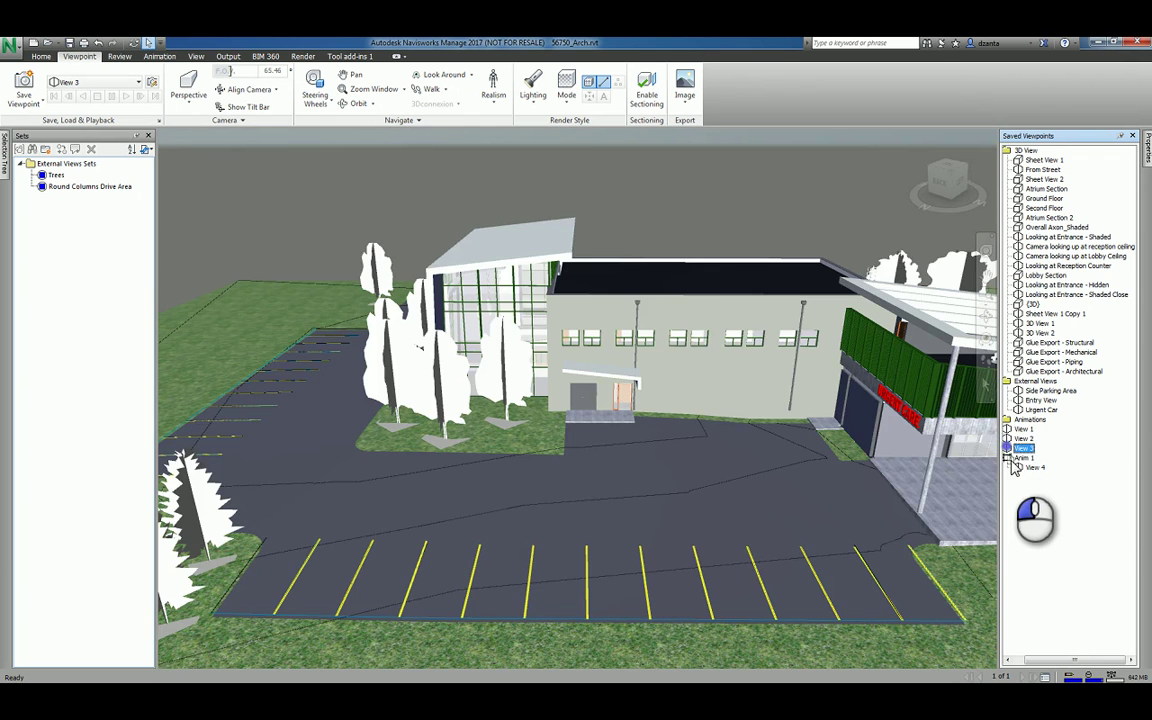
{"action": "left_click", "coordinate": [1018, 439]}
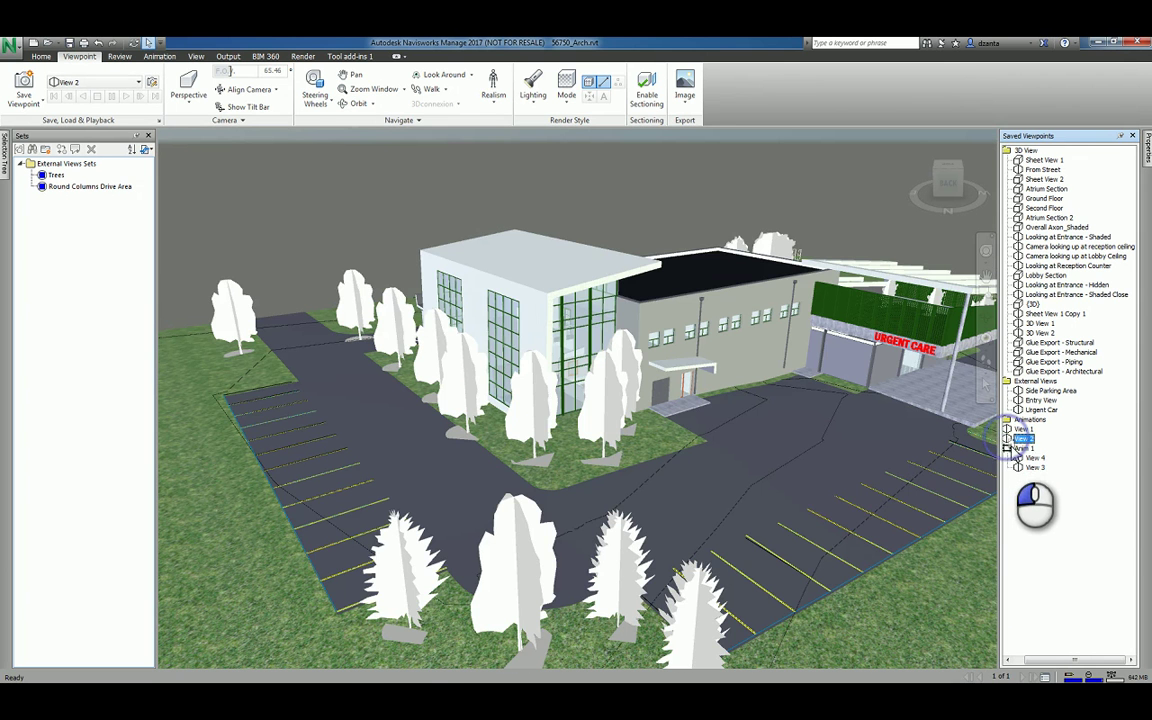
{"action": "left_click_drag", "start_coordinate": [1010, 452], "coordinate": [1009, 440]}
{"action": "left_click", "coordinate": [1012, 430]}
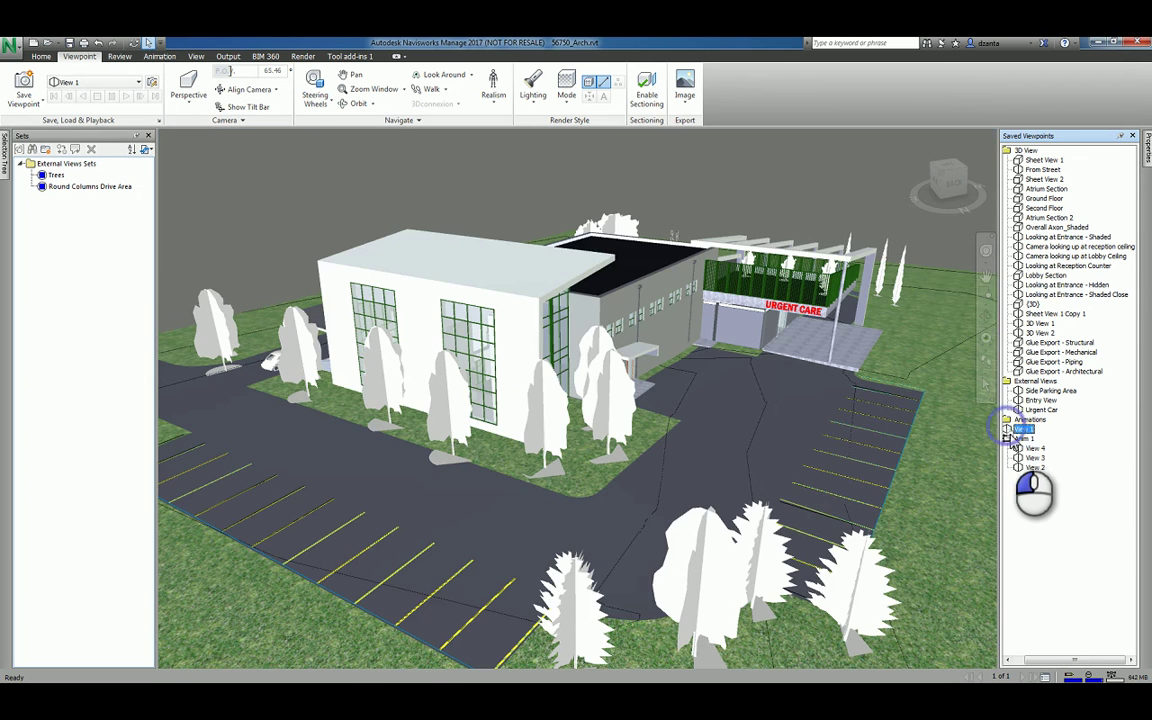
{"action": "left_click", "coordinate": [1067, 501]}
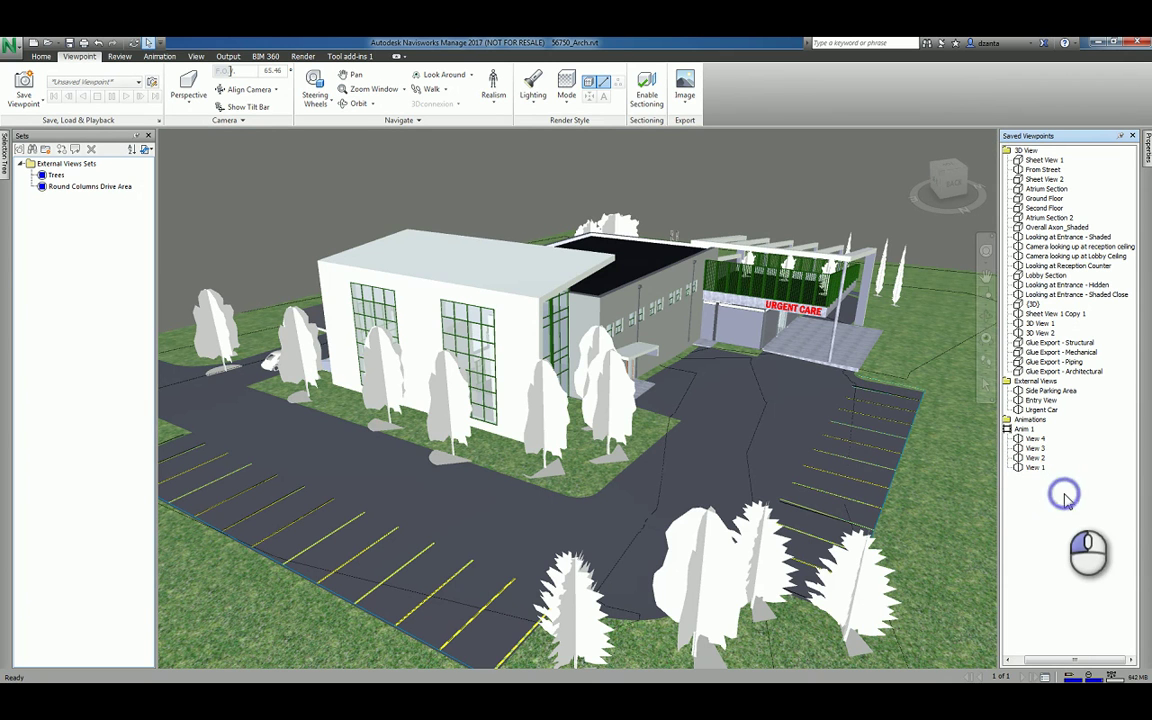
{"action": "left_click", "coordinate": [1036, 441]}
Select Anim 1 in Saved Viewpoints and play it back through its four view frames
{"action": "right_click", "coordinate": [1036, 448]}
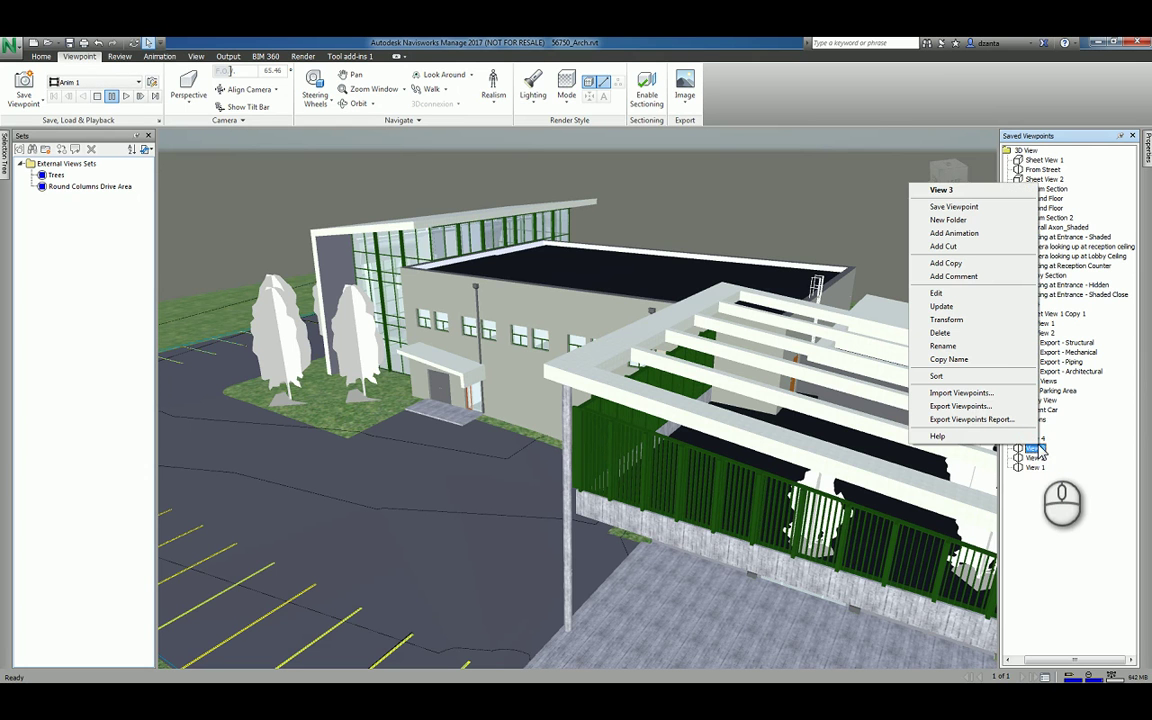
{"action": "left_click", "coordinate": [1084, 520]}
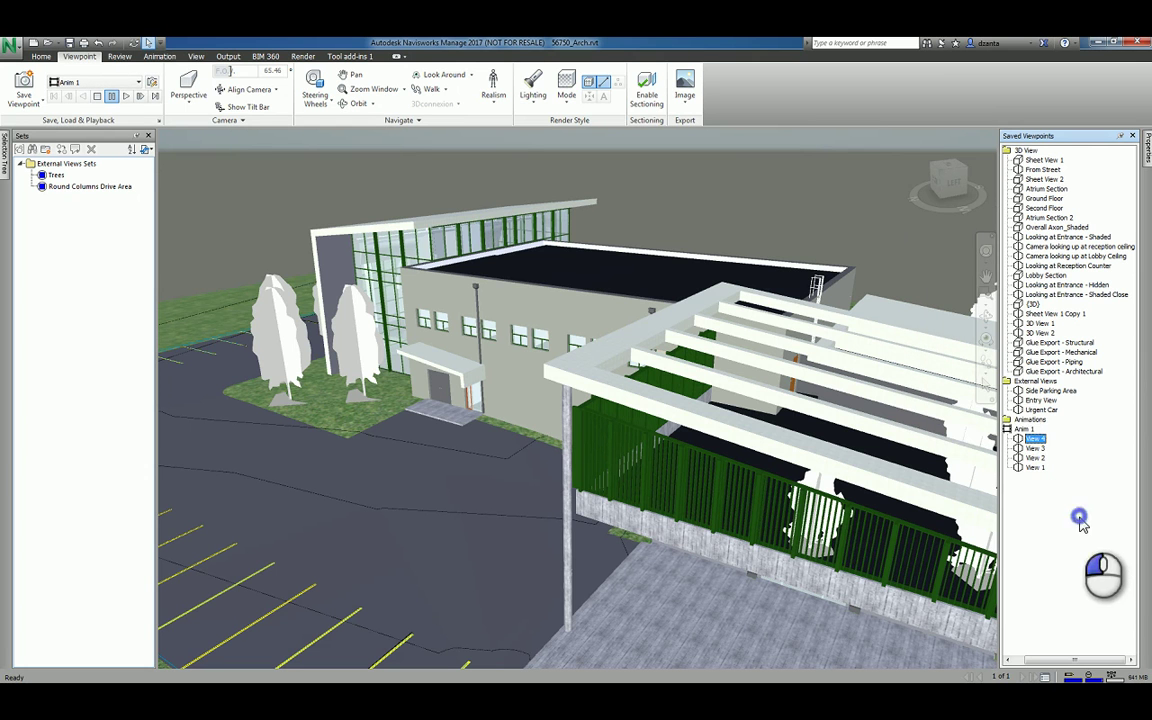
{"action": "left_click", "coordinate": [1020, 430]}
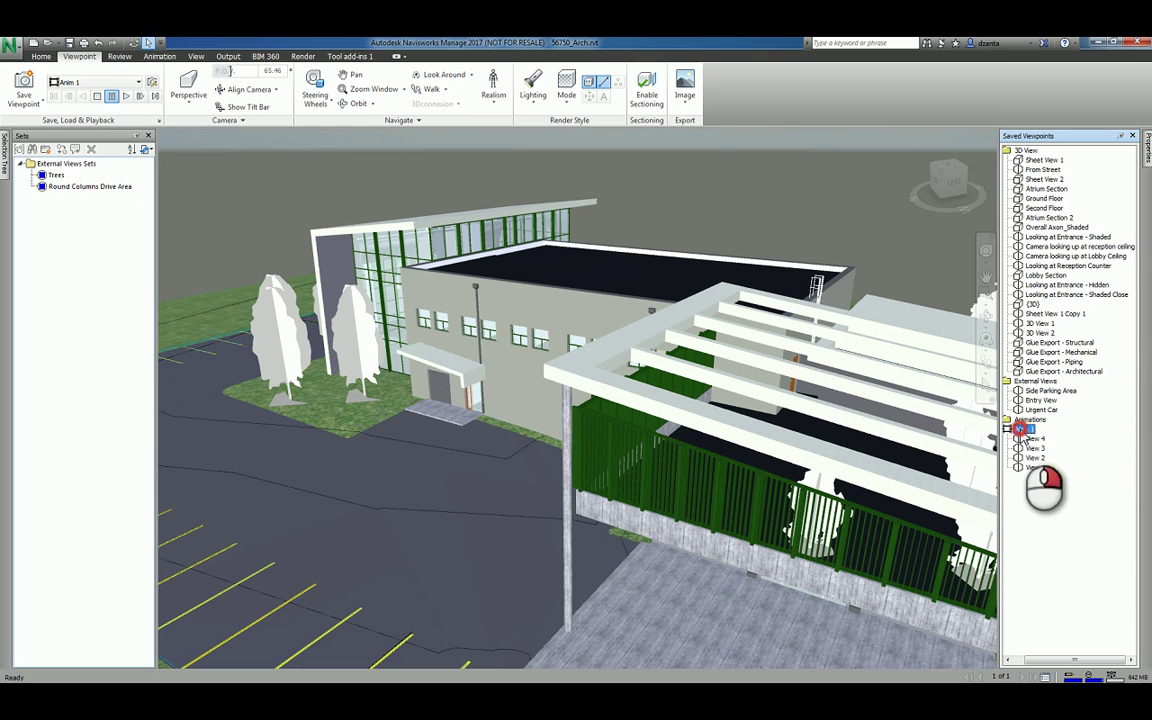
{"action": "right_click", "coordinate": [1021, 430]}
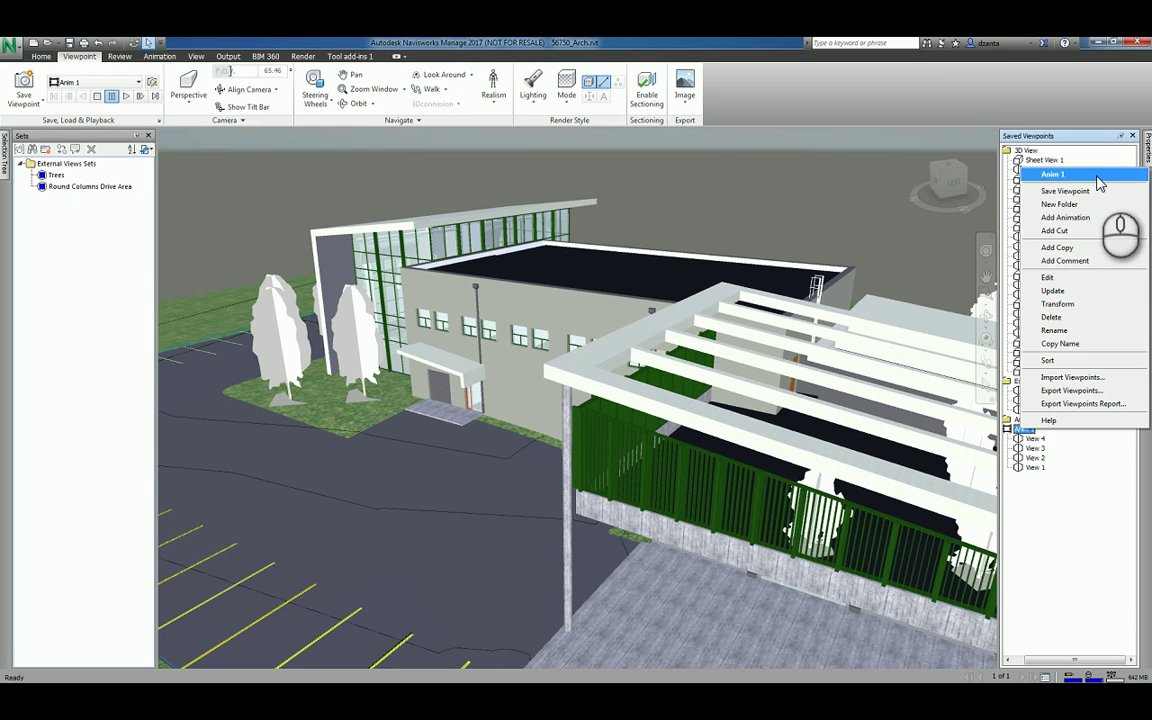
{"action": "left_click", "coordinate": [1092, 522]}
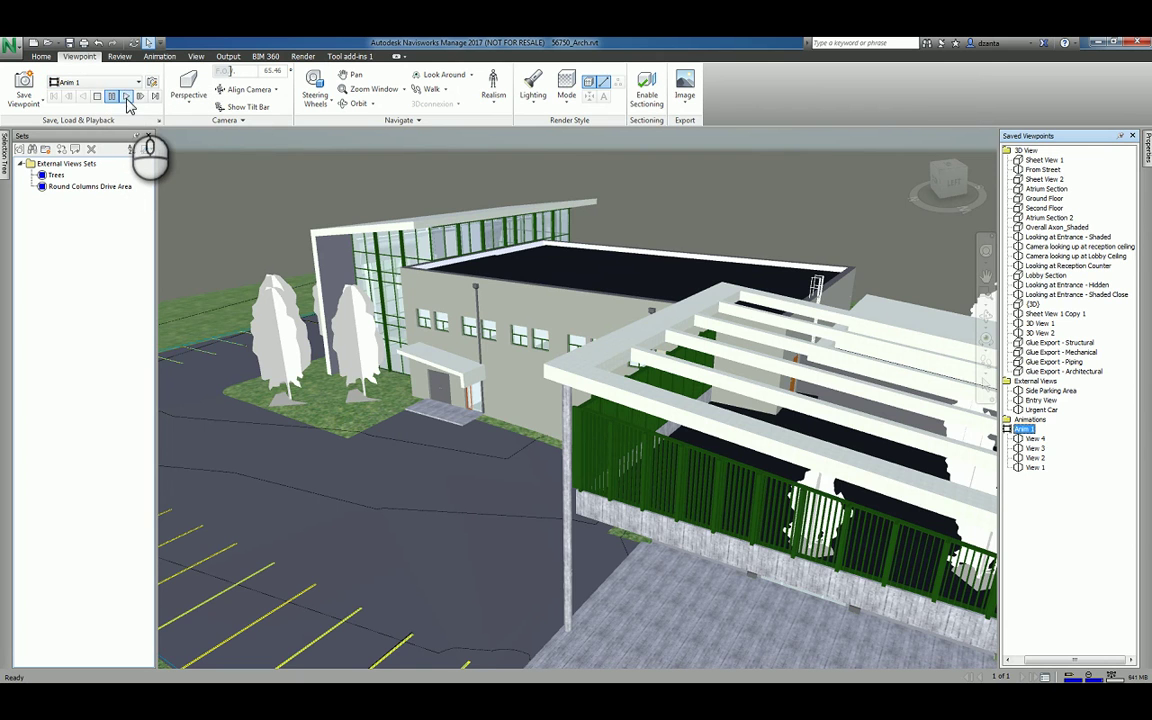
{"action": "left_click", "coordinate": [126, 96]}
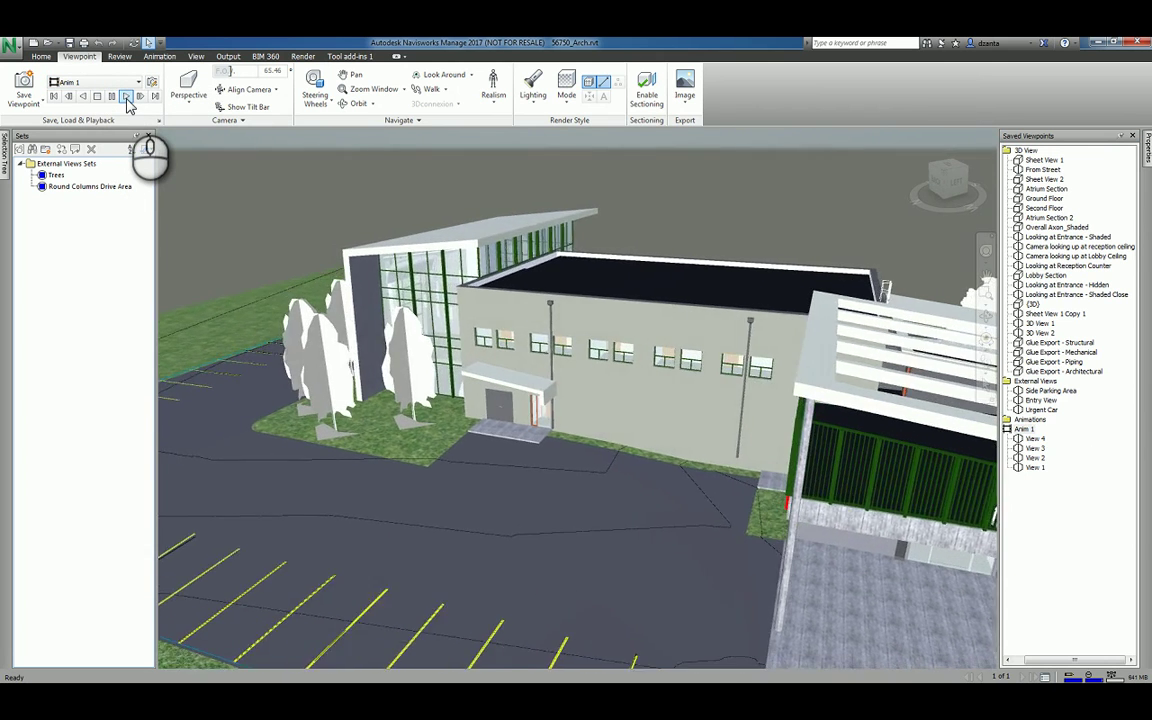